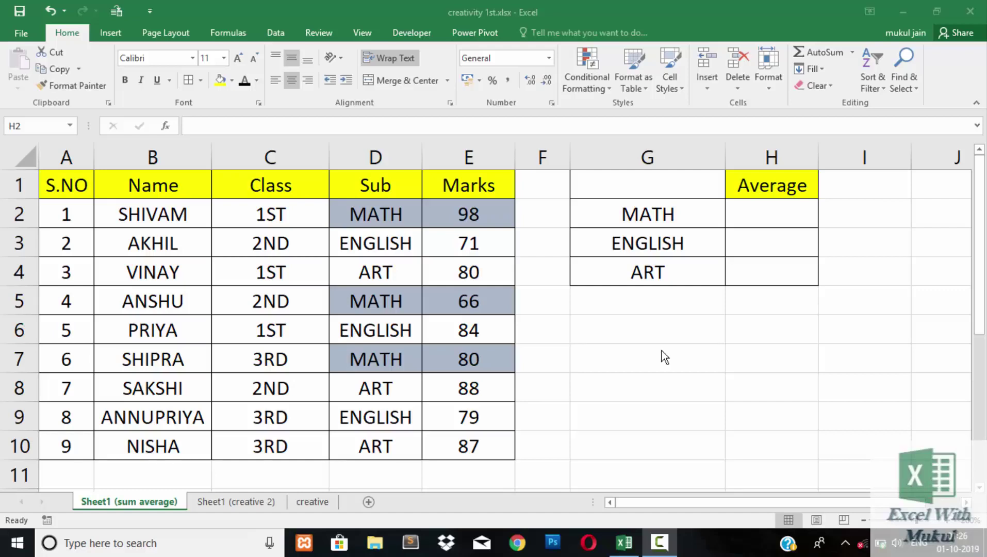
Label cell G6 'sum'.
{"action": "left_click", "coordinate": [680, 330]}
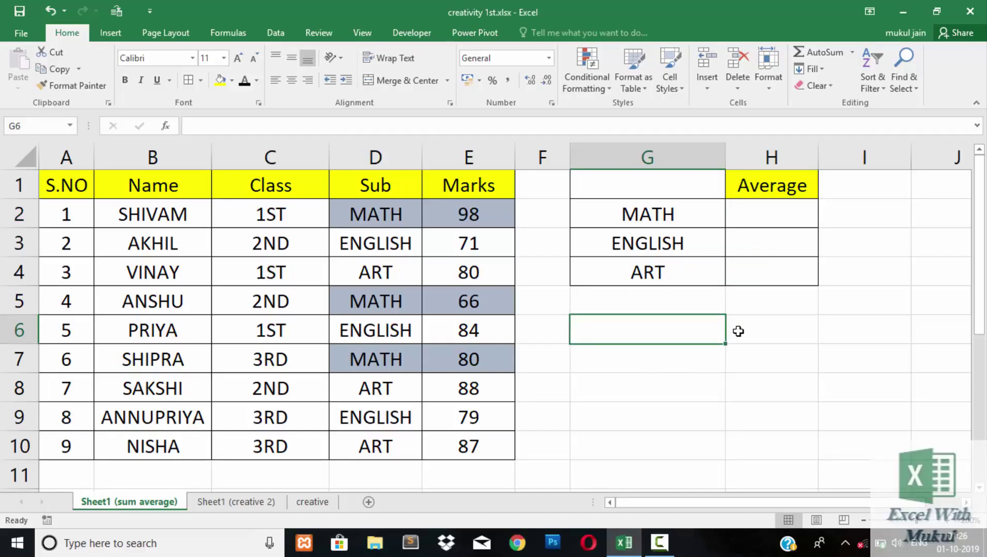
{"action": "type", "text": "sum"}
{"action": "key", "text": "Return"}
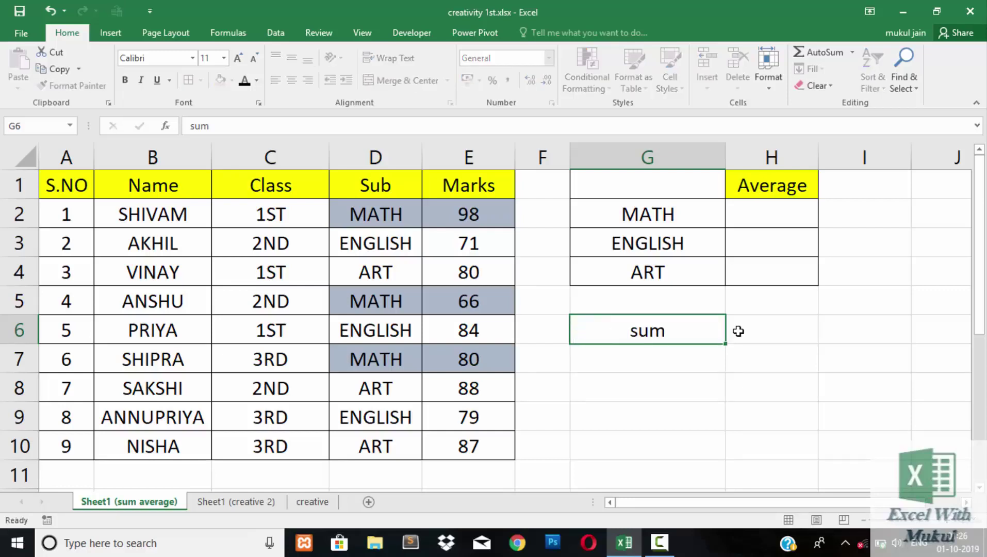
Enter =SUM(E2:E10) in H6, returning 733, and confirm it against the selected marks.
{"action": "key", "text": "Right"}
{"action": "key", "text": "Up"}
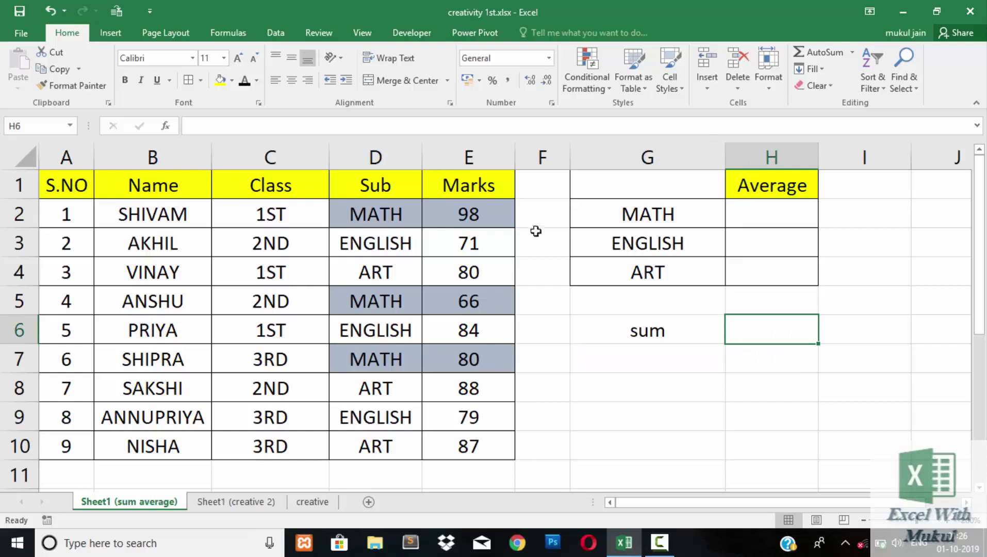
{"action": "left_click_drag", "start_coordinate": [498, 216], "coordinate": [489, 451]}
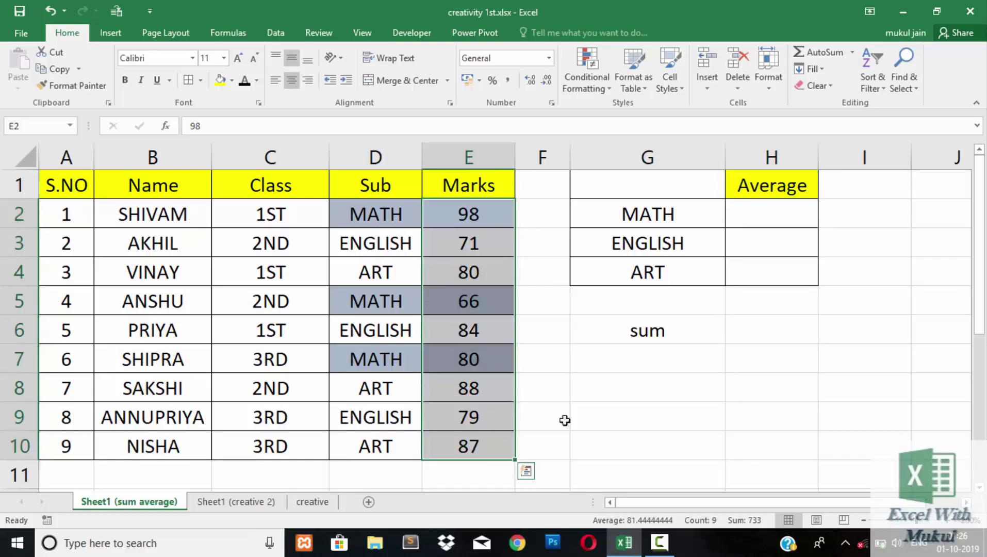
{"action": "left_click", "coordinate": [756, 334]}
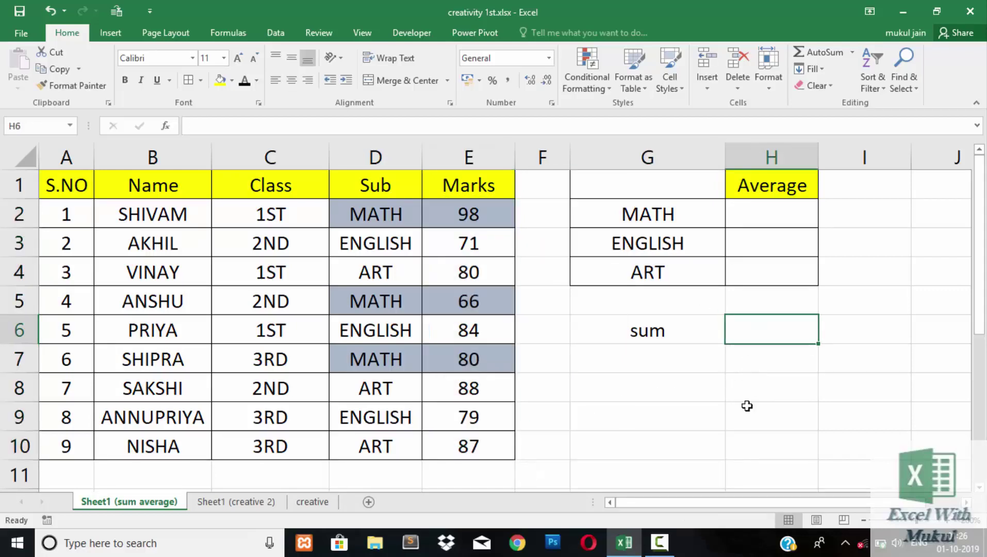
{"action": "type", "text": "="}
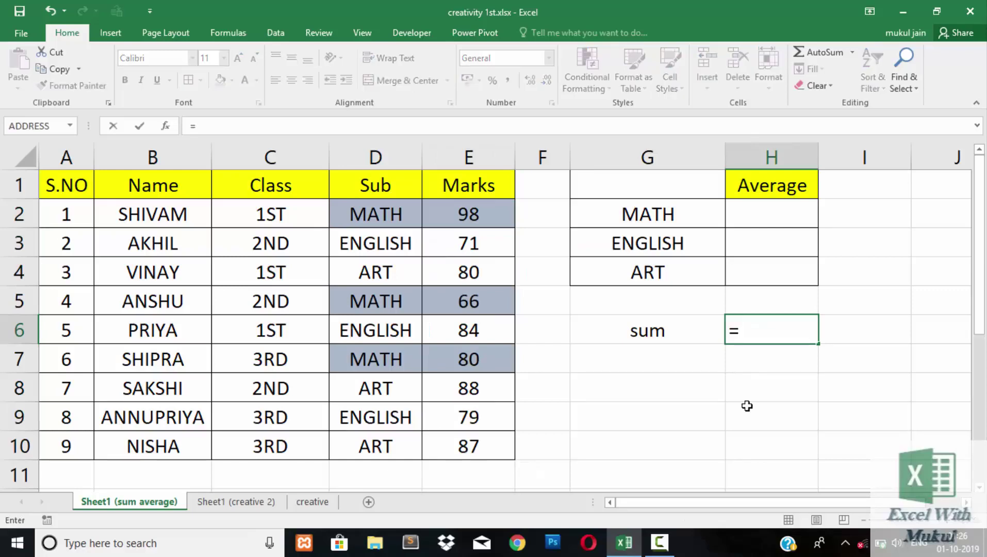
{"action": "type", "text": "sum"}
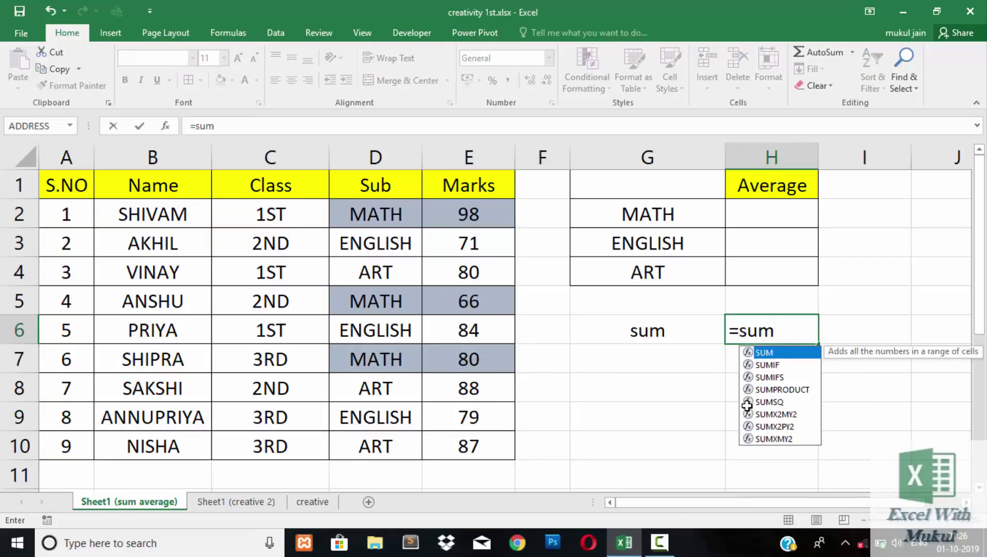
{"action": "type", "text": "("}
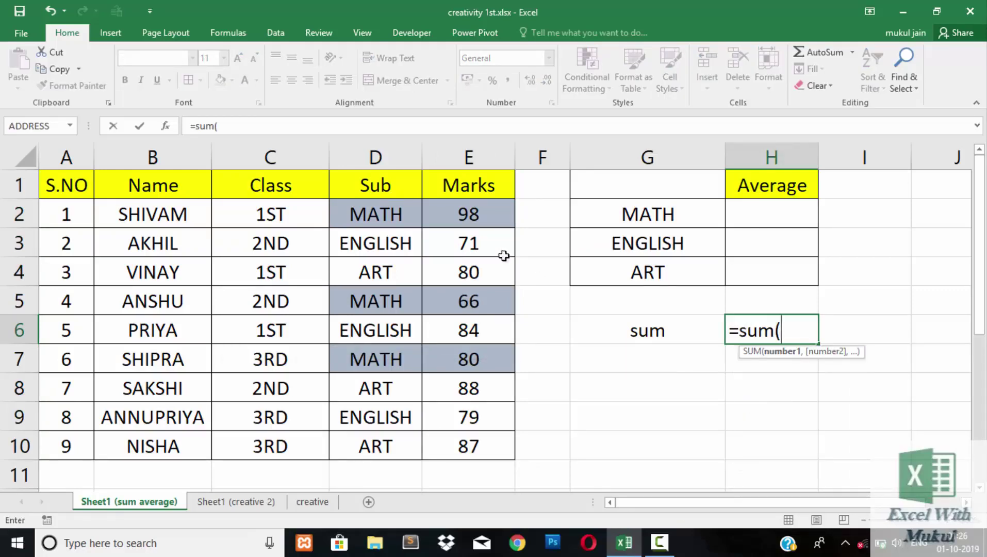
{"action": "left_click_drag", "start_coordinate": [469, 207], "coordinate": [458, 442]}
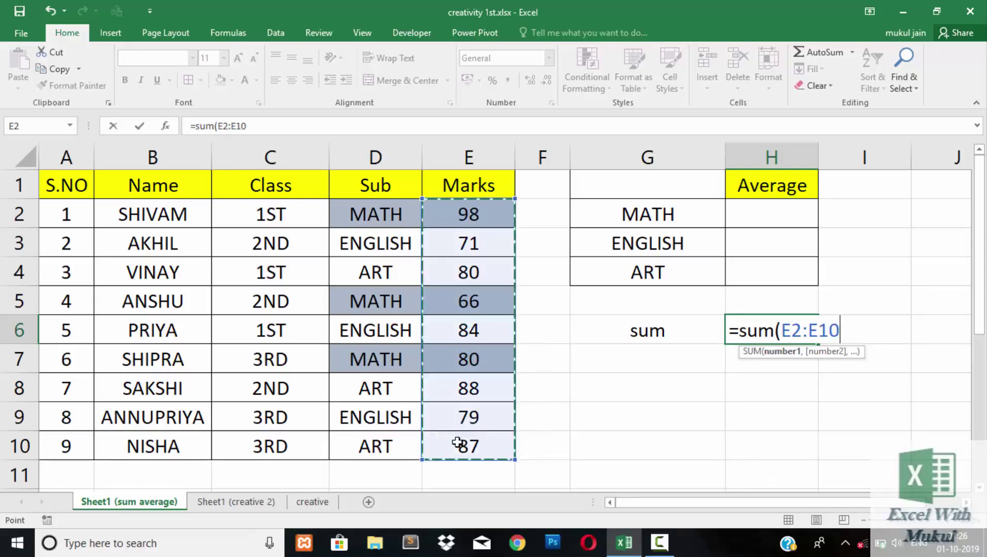
{"action": "type", "text": ")"}
{"action": "key", "text": "Return"}
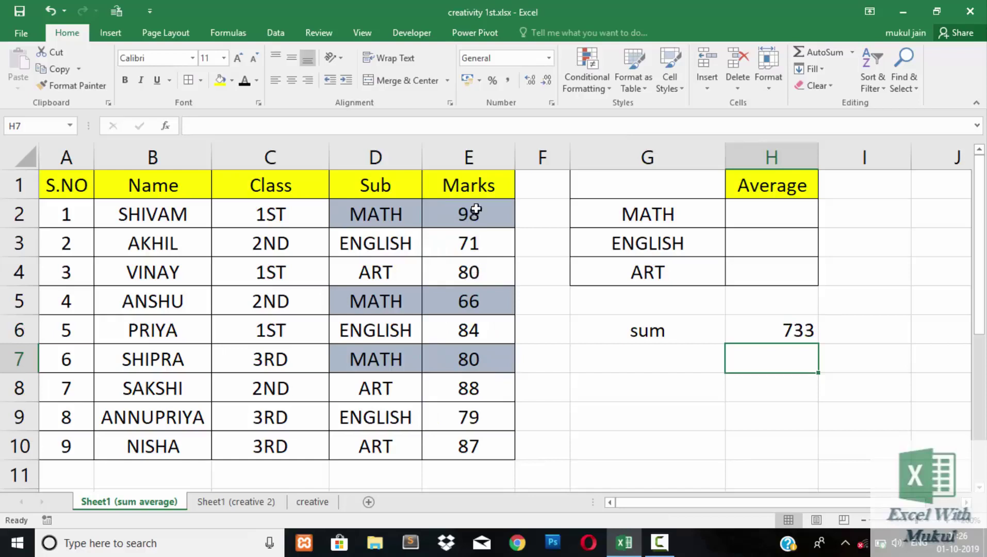
{"action": "left_click_drag", "start_coordinate": [472, 211], "coordinate": [472, 438]}
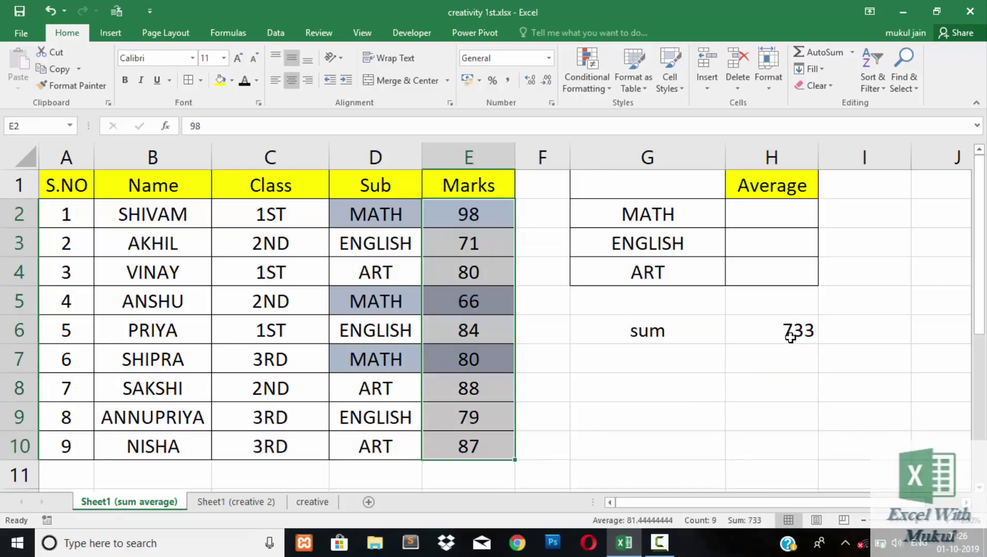
Label cell G7 'countif' below the sum row.
{"action": "left_click", "coordinate": [685, 358]}
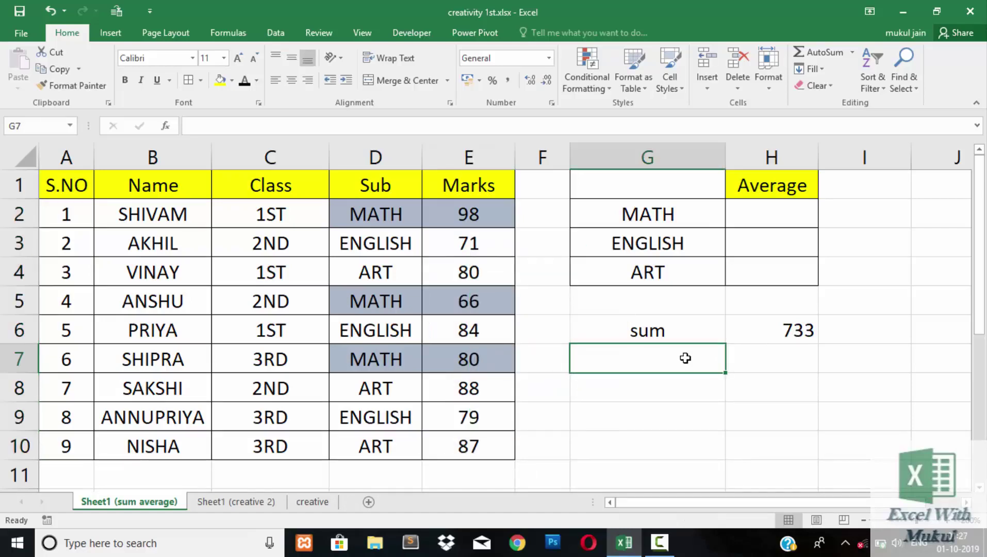
{"action": "type", "text": "co"}
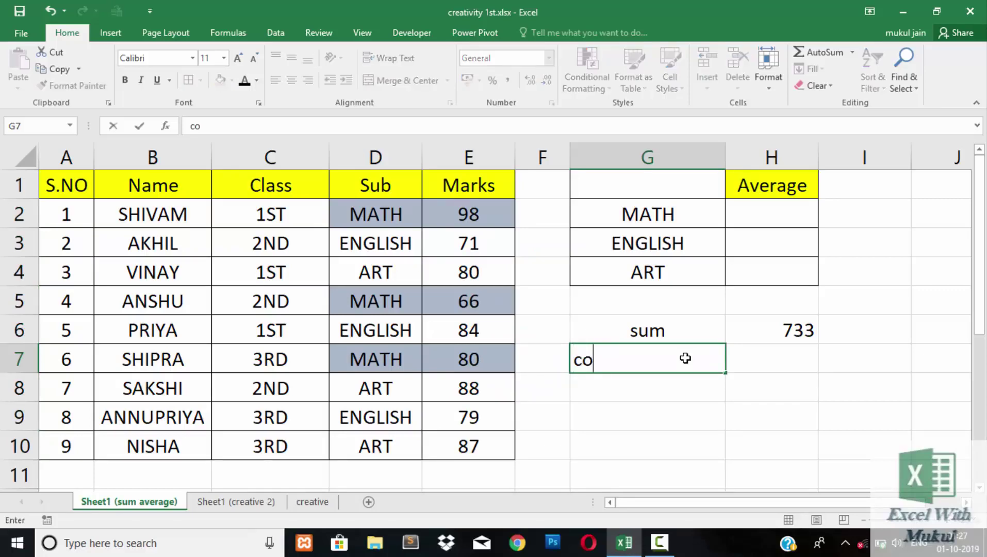
{"action": "type", "text": "unt"}
{"action": "type", "text": "if"}
{"action": "key", "text": "Return"}
{"action": "key", "text": "Right"}
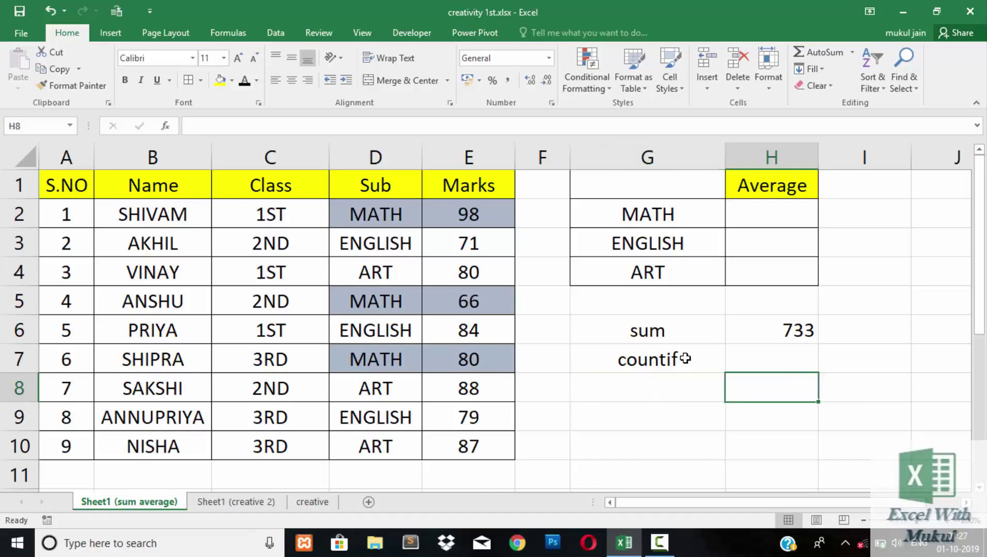
{"action": "key", "text": "Up"}
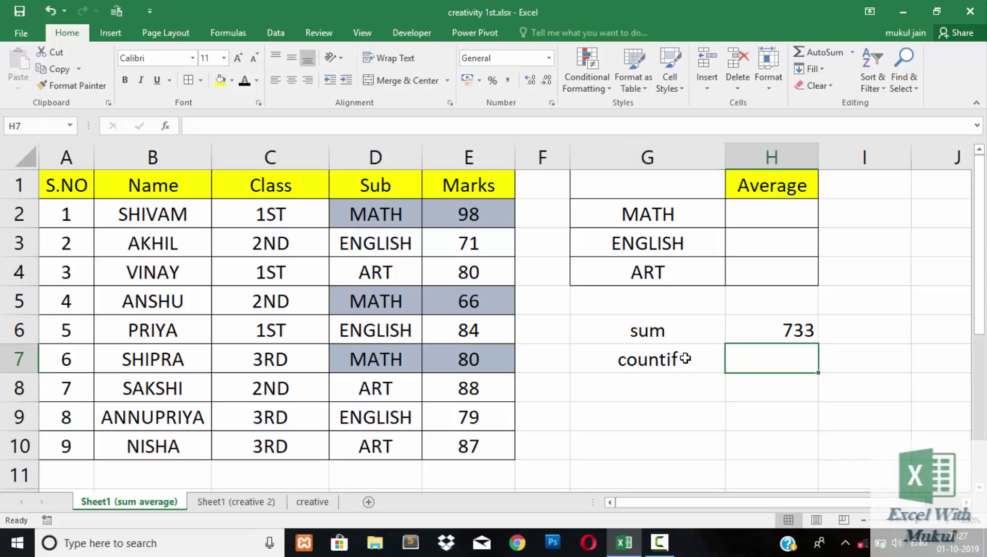
Select the subject entries D2:D10, then choose H7 for the count formula.
{"action": "key", "text": "Left"}
{"action": "key", "text": "Left"}
{"action": "key", "text": "Left"}
{"action": "key", "text": "Up"}
{"action": "key", "text": "Up"}
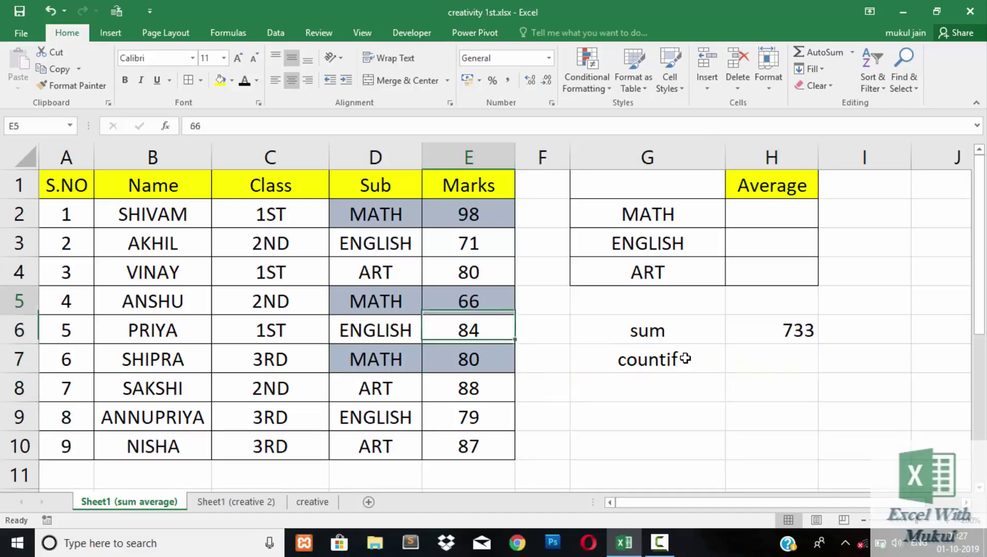
{"action": "key", "text": "Left"}
{"action": "key", "text": "Up"}
{"action": "key", "text": "Up"}
{"action": "key", "text": "Up"}
{"action": "key", "text": "shift+Down"}
{"action": "key", "text": "shift+Down"}
{"action": "key", "text": "shift+Down"}
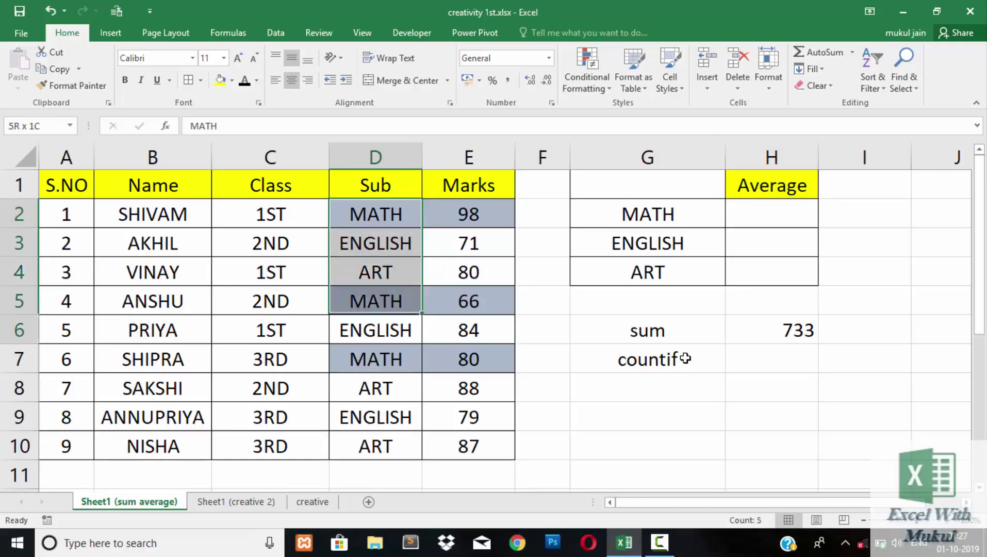
{"action": "key", "text": "shift+Down"}
{"action": "key", "text": "shift+Down"}
{"action": "key", "text": "shift+Down"}
{"action": "key", "text": "shift+Up"}
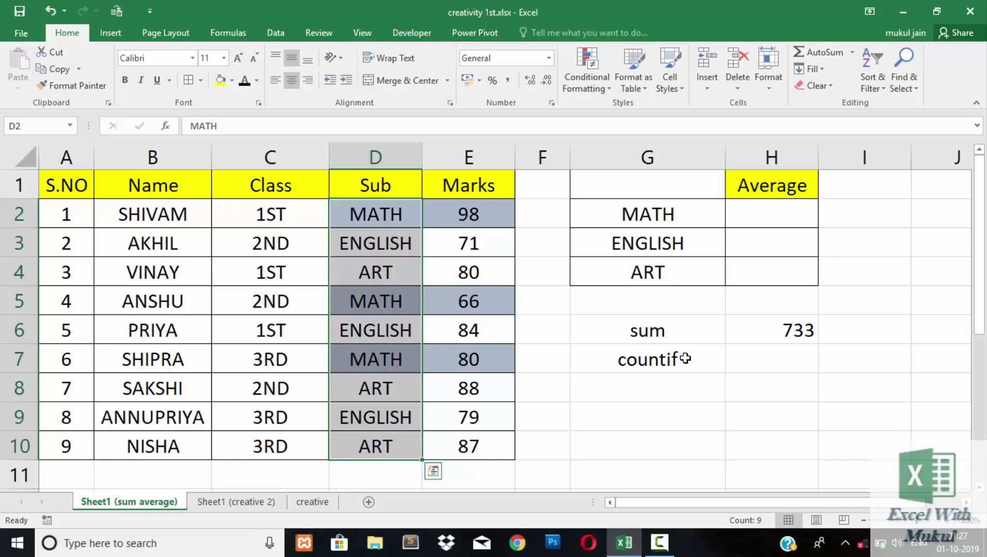
{"action": "left_click", "coordinate": [773, 358]}
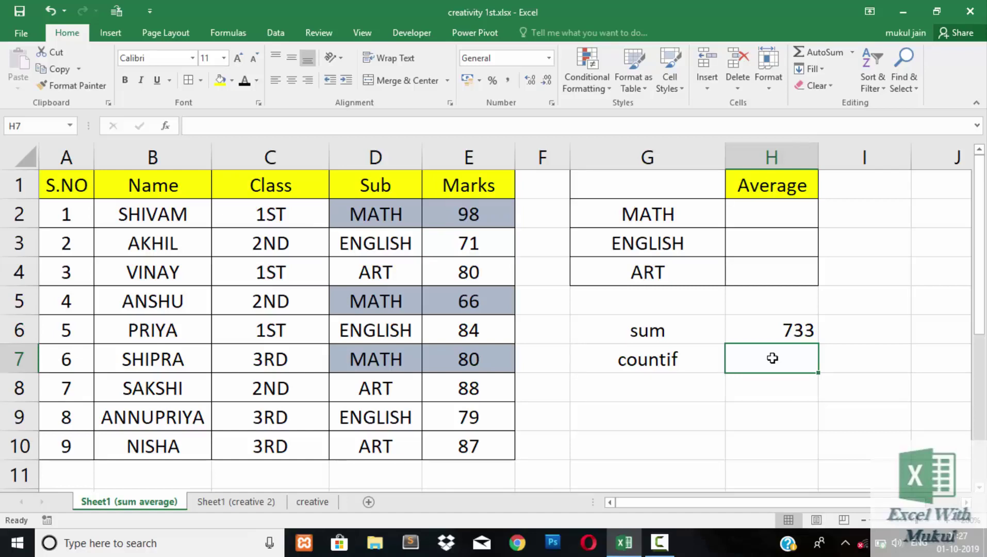
Enter =COUNTIF(D2:D10,"english") in H7, returning 3.
{"action": "type", "text": "="}
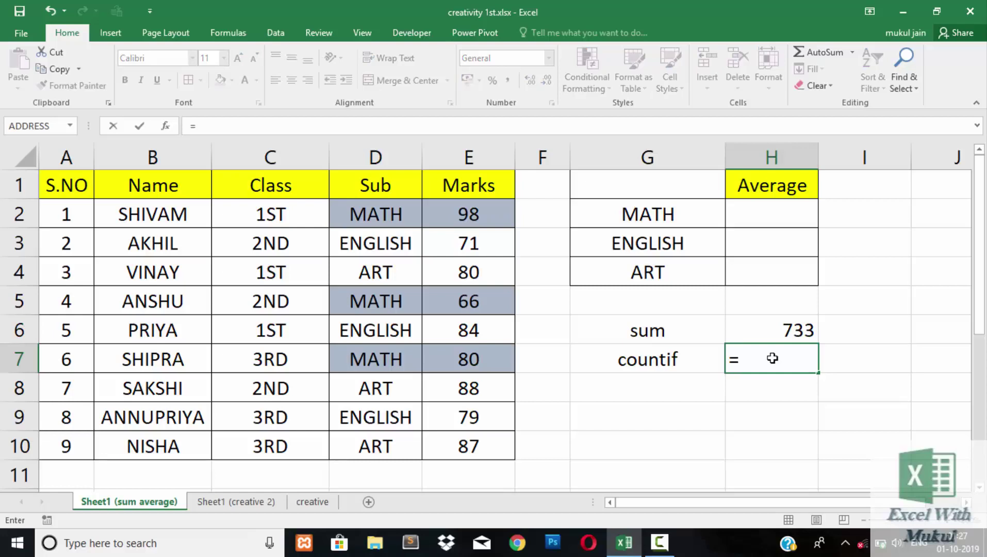
{"action": "type", "text": "cou"}
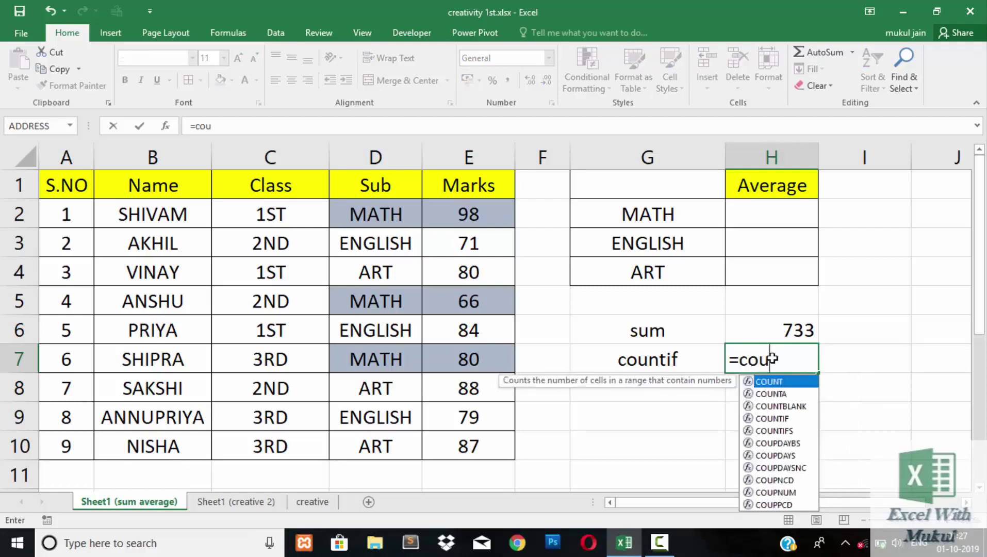
{"action": "type", "text": "ntif"}
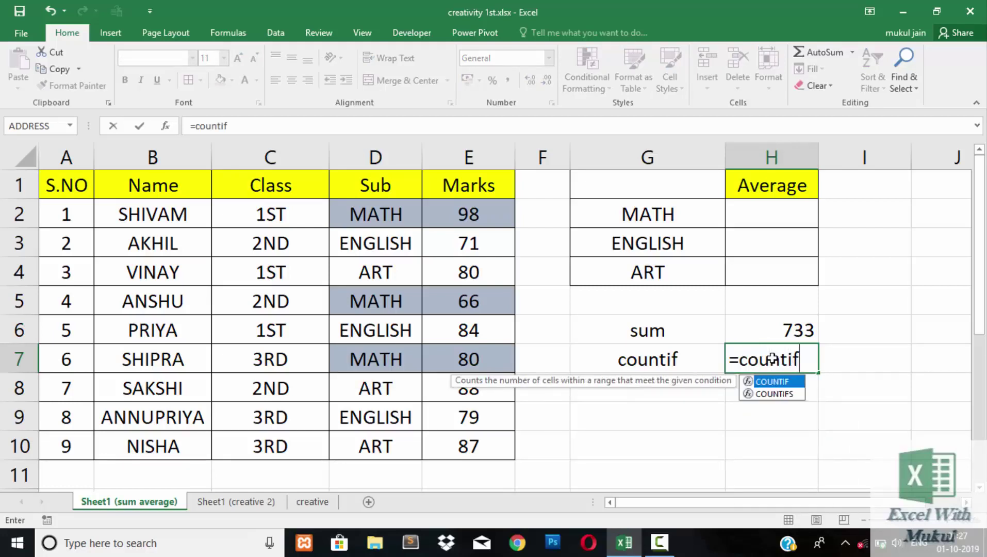
{"action": "type", "text": "("}
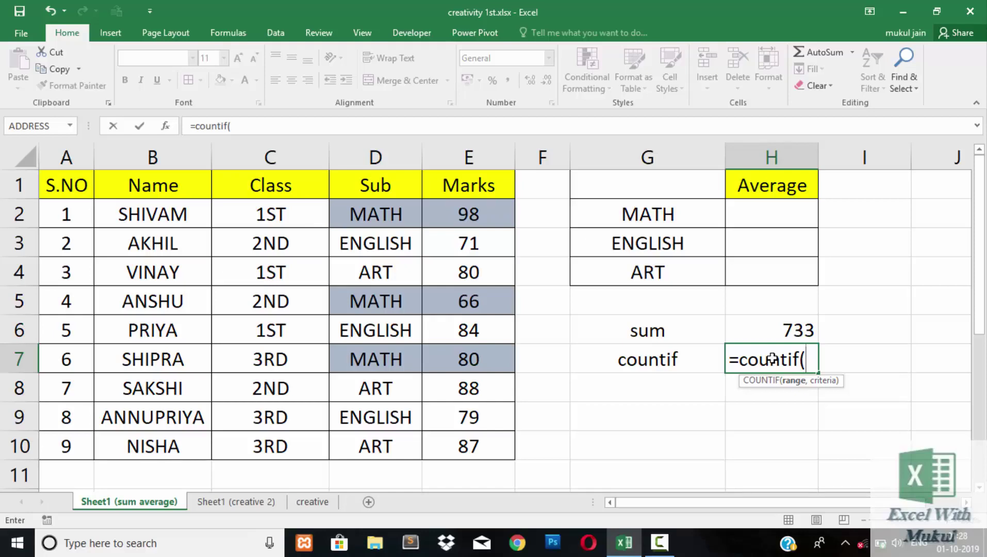
{"action": "left_click_drag", "start_coordinate": [415, 214], "coordinate": [396, 448]}
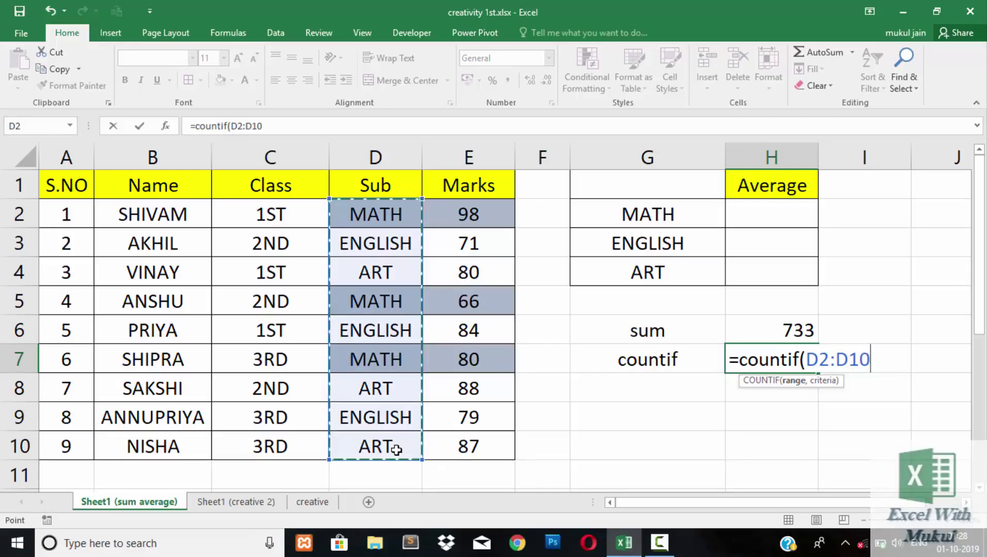
{"action": "type", "text": ","}
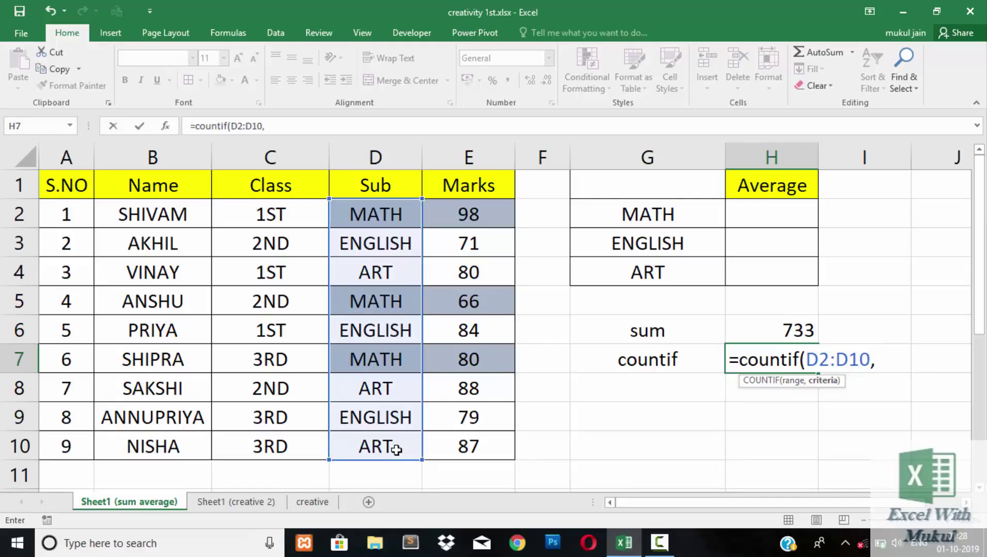
{"action": "type", "text": "\""}
{"action": "type", "text": "engl"}
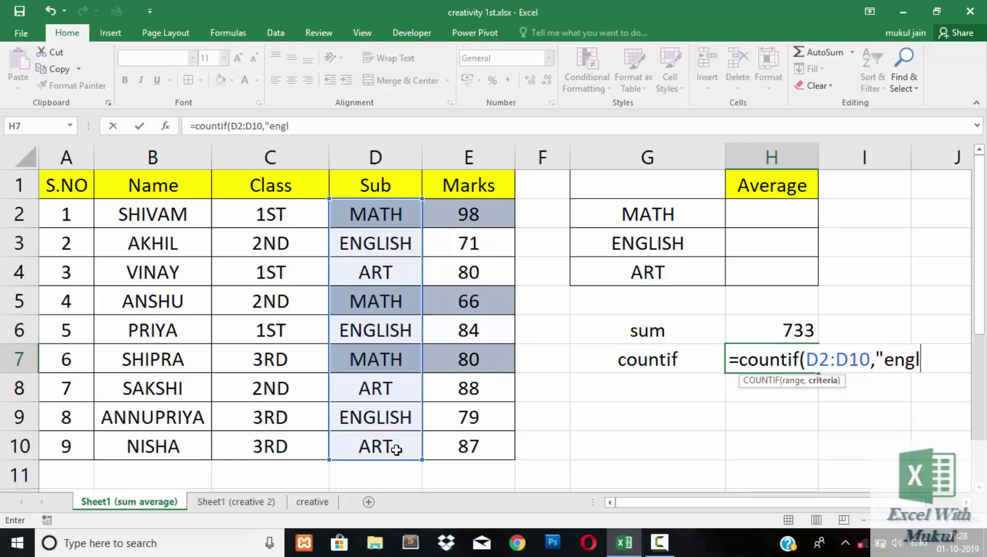
{"action": "type", "text": "ish\")"}
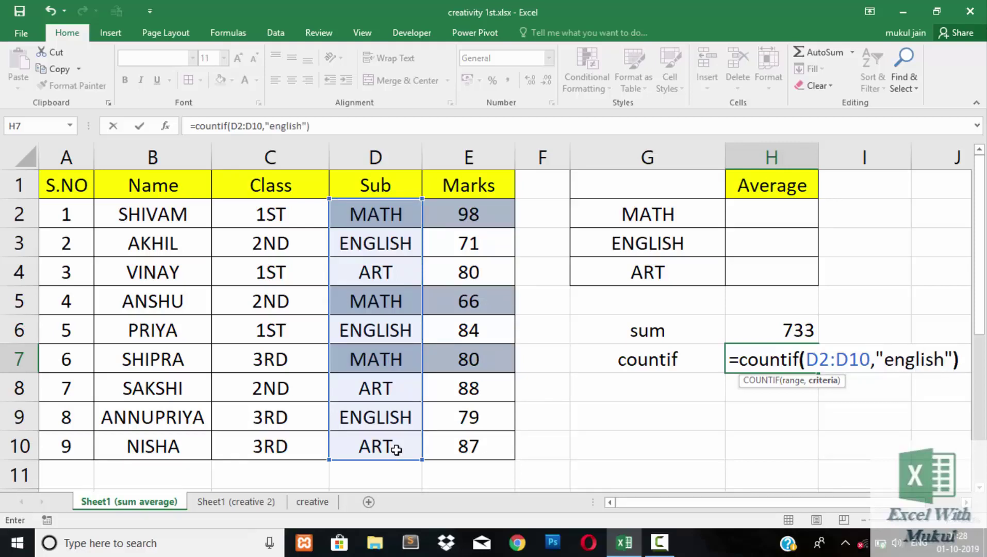
{"action": "key", "text": "Return"}
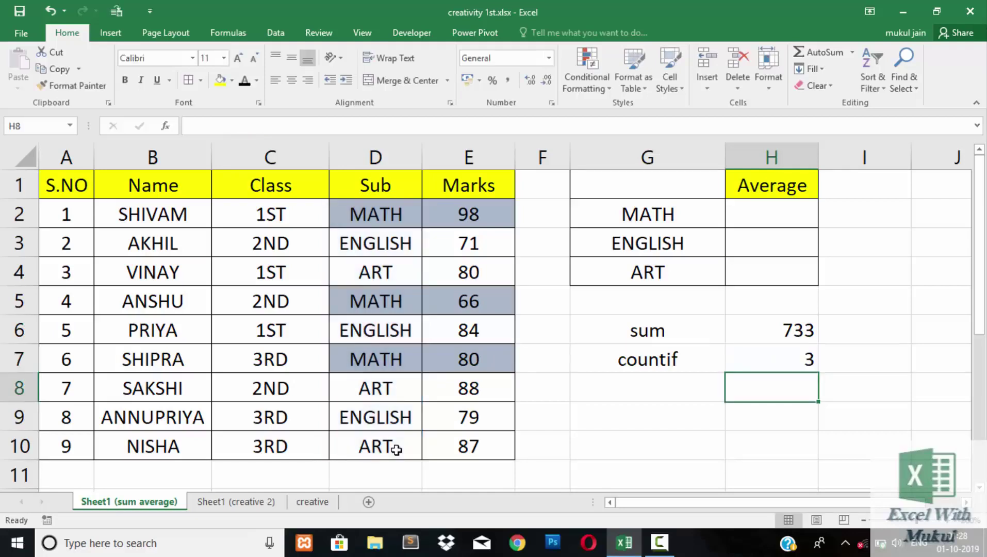
Check the COUNTIF result of 3 against the subject entries in column D.
{"action": "key", "text": "Up"}
{"action": "key", "text": "Left"}
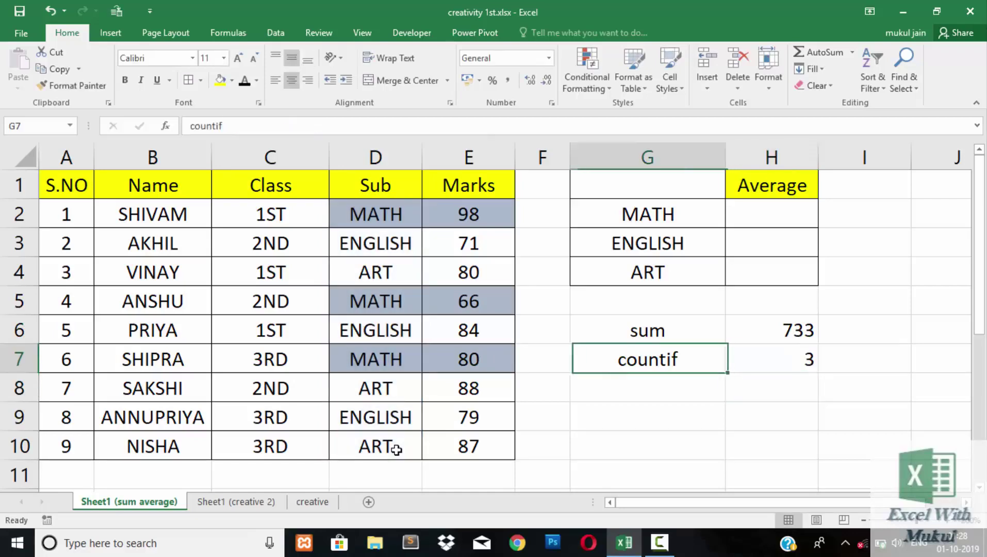
{"action": "key", "text": "Left"}
{"action": "key", "text": "Left"}
{"action": "key", "text": "Left"}
{"action": "key", "text": "Down"}
{"action": "key", "text": "Down"}
{"action": "key", "text": "Up"}
{"action": "key", "text": "Up"}
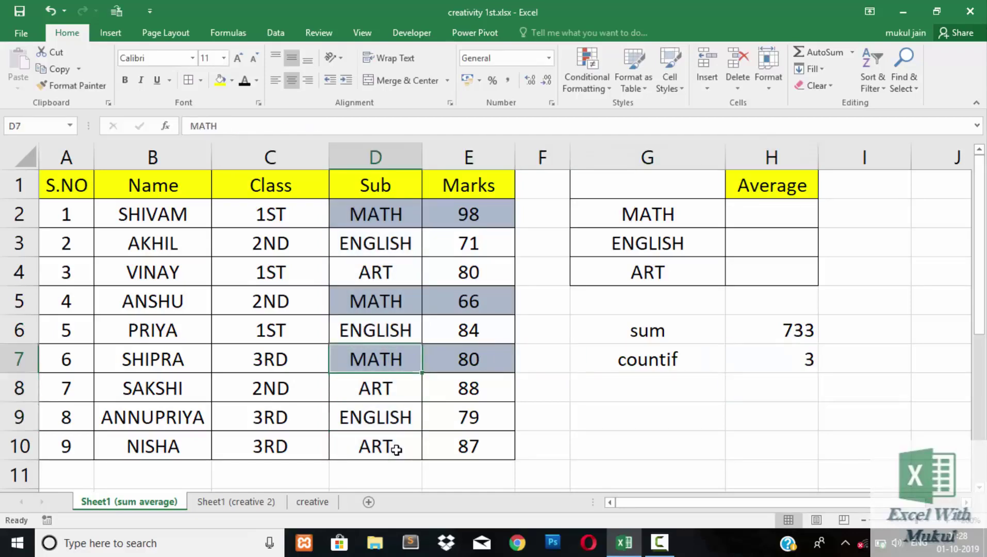
{"action": "key", "text": "Up"}
{"action": "key", "text": "Up"}
{"action": "key", "text": "Up"}
{"action": "key", "text": "Up"}
{"action": "key", "text": "Right"}
{"action": "key", "text": "Right"}
{"action": "key", "text": "Right"}
{"action": "key", "text": "Right"}
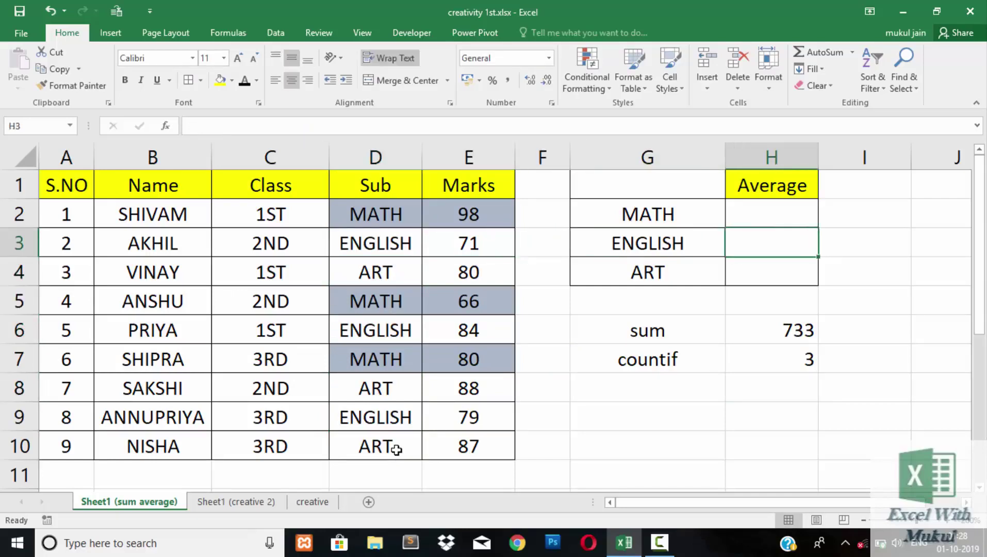
{"action": "key", "text": "Down"}
{"action": "key", "text": "Down"}
{"action": "key", "text": "Down"}
{"action": "key", "text": "Down"}
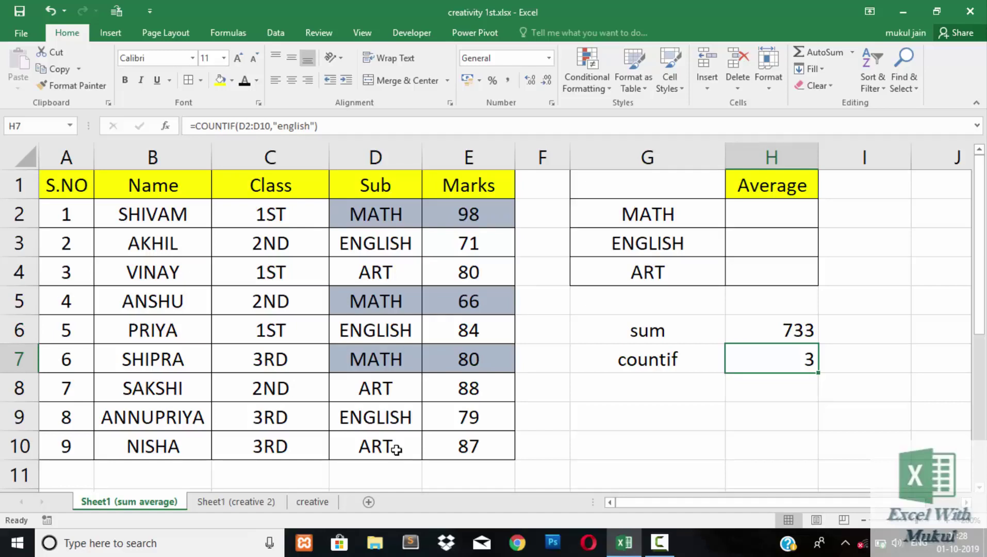
{"action": "key", "text": "Up"}
{"action": "key", "text": "Up"}
{"action": "key", "text": "Up"}
{"action": "key", "text": "Up"}
{"action": "key", "text": "Up"}
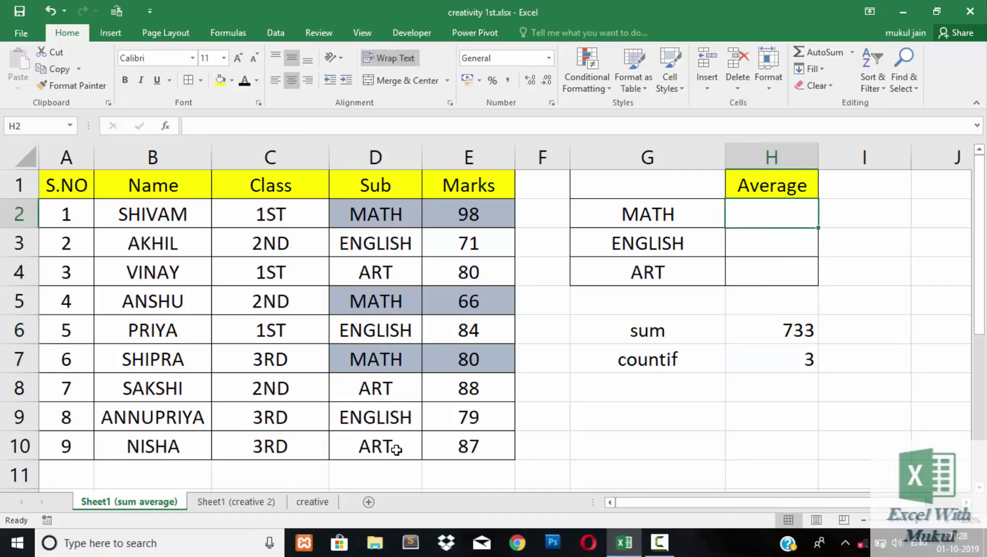
{"action": "type", "text": "="}
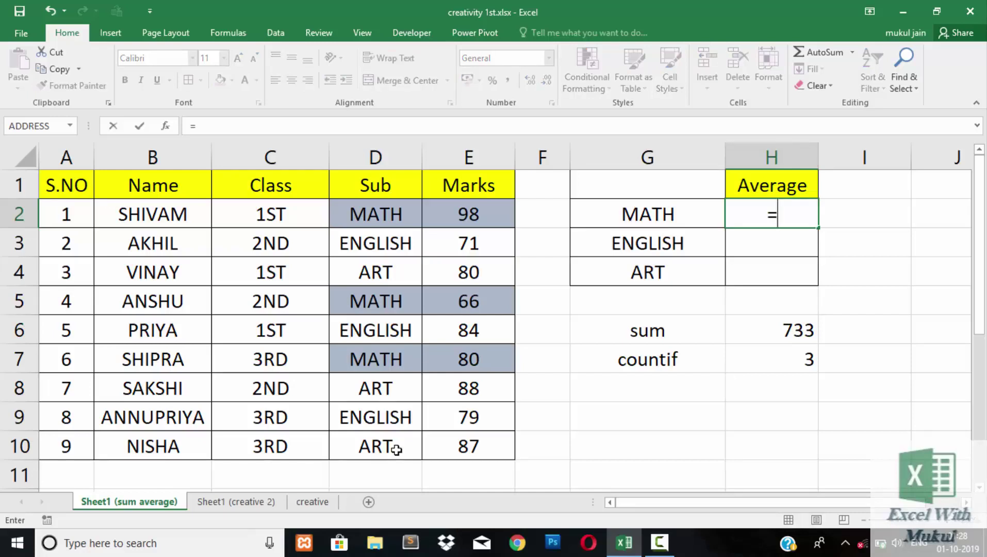
{"action": "type", "text": "("}
{"action": "key", "text": "Left"}
{"action": "key", "text": "Left"}
{"action": "key", "text": "Left"}
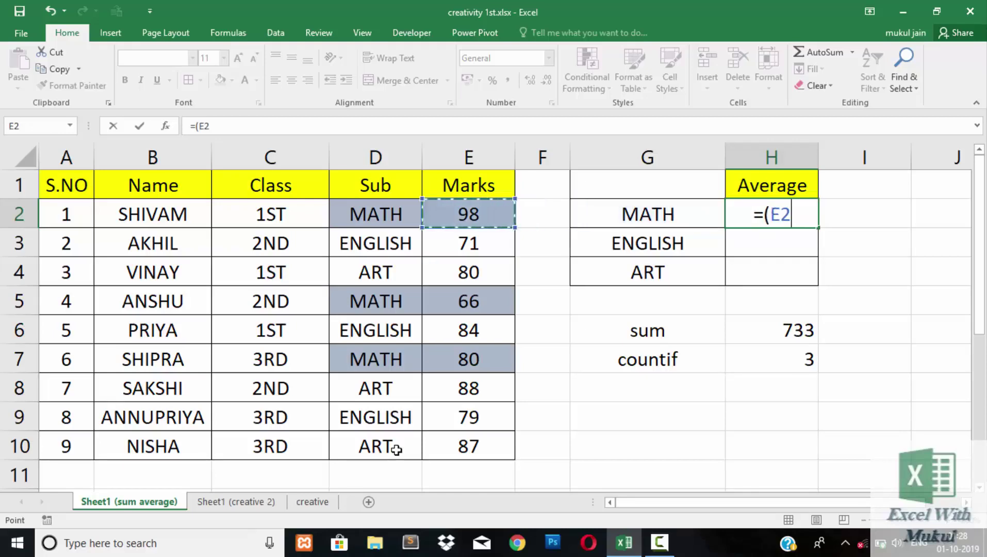
{"action": "type", "text": "+"}
{"action": "key", "text": "Left"}
{"action": "key", "text": "Left"}
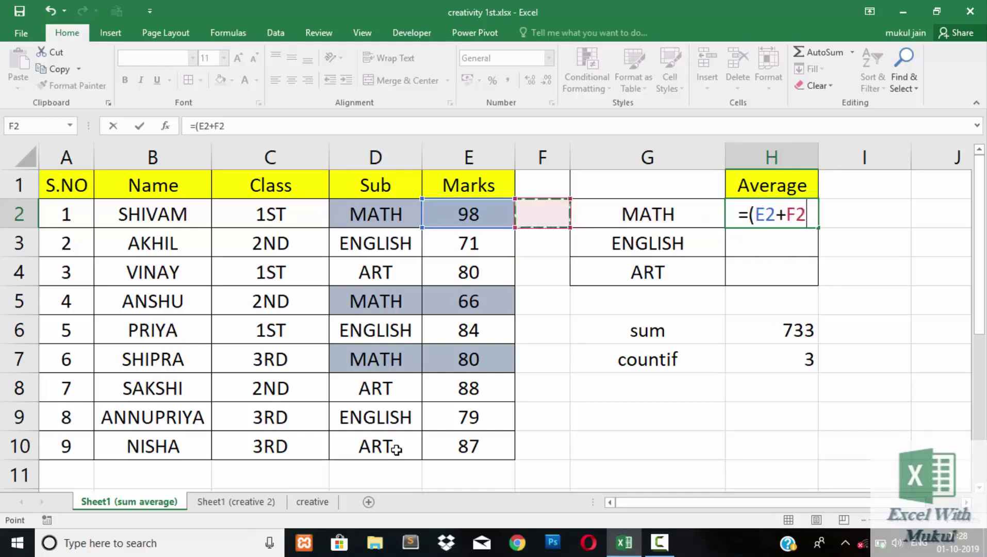
{"action": "key", "text": "Left"}
{"action": "key", "text": "Down"}
{"action": "key", "text": "Down"}
{"action": "key", "text": "Down"}
{"action": "type", "text": "+"}
{"action": "key", "text": "Left"}
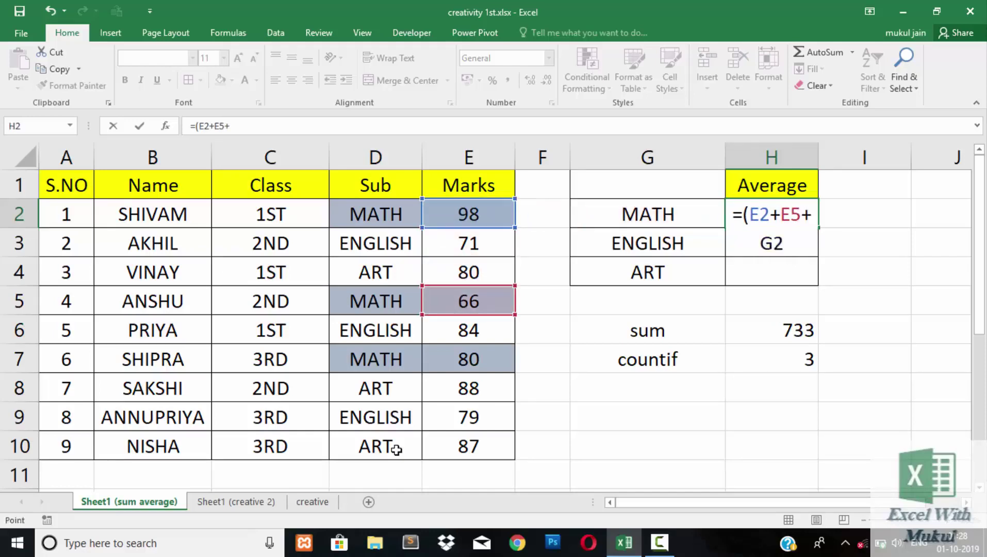
{"action": "key", "text": "Left"}
{"action": "key", "text": "Left"}
{"action": "key", "text": "Down"}
{"action": "key", "text": "Down"}
{"action": "key", "text": "Down"}
{"action": "key", "text": "Down"}
{"action": "key", "text": "Down"}
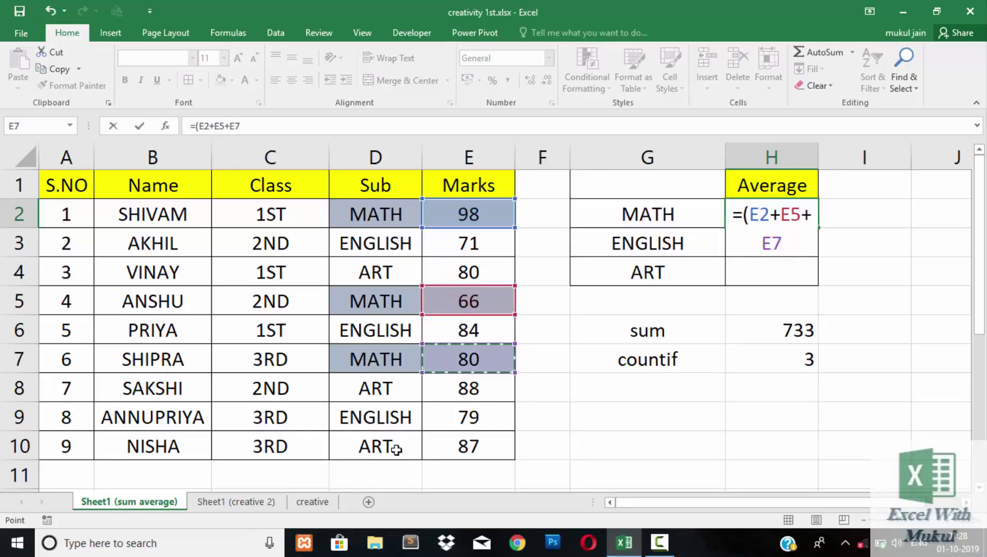
{"action": "type", "text": ")/"}
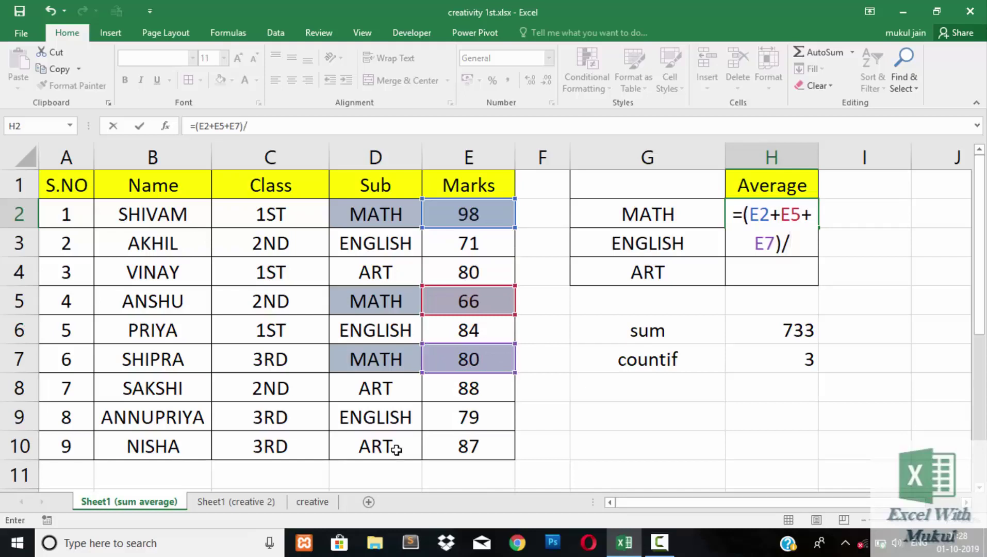
{"action": "type", "text": "3"}
{"action": "key", "text": "Return"}
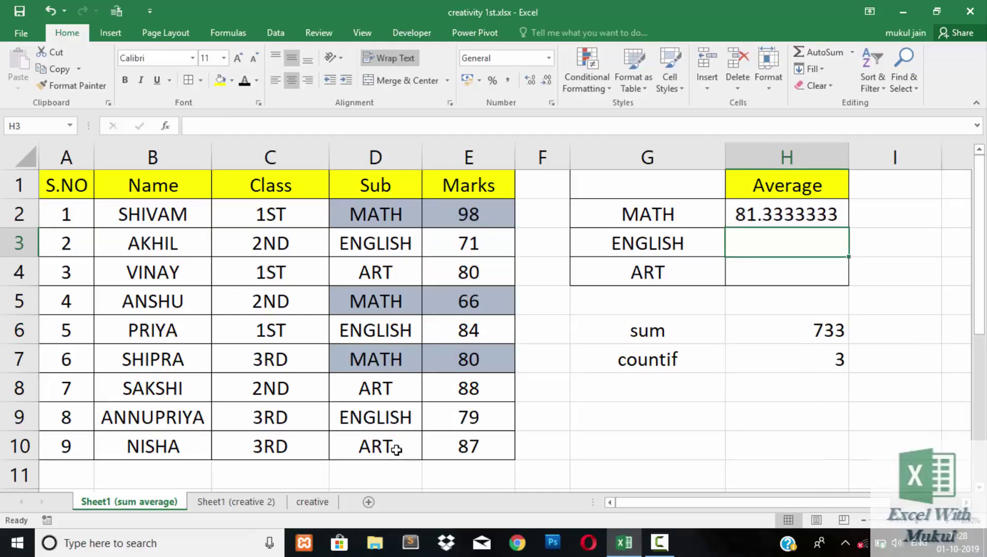
{"action": "key", "text": "Up"}
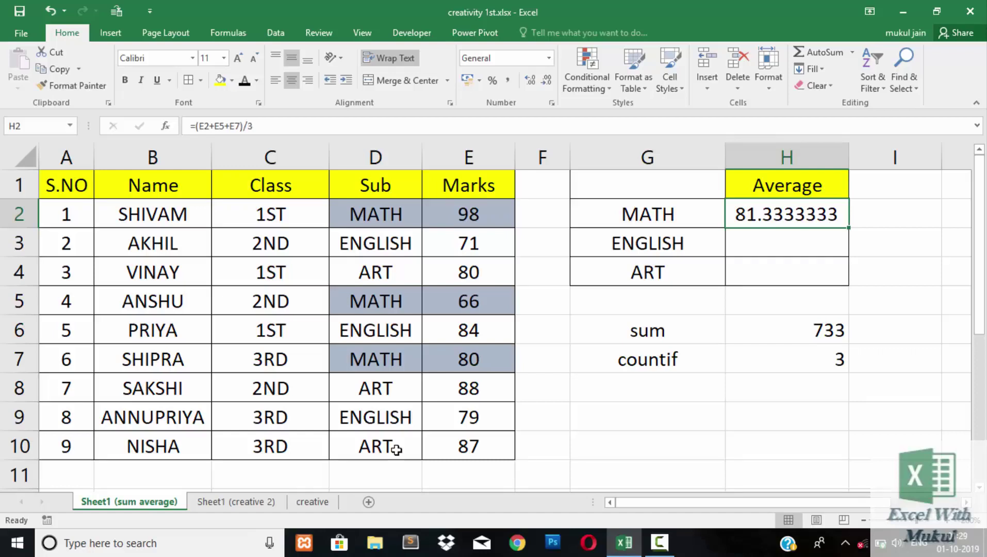
{"action": "key", "text": "Delete"}
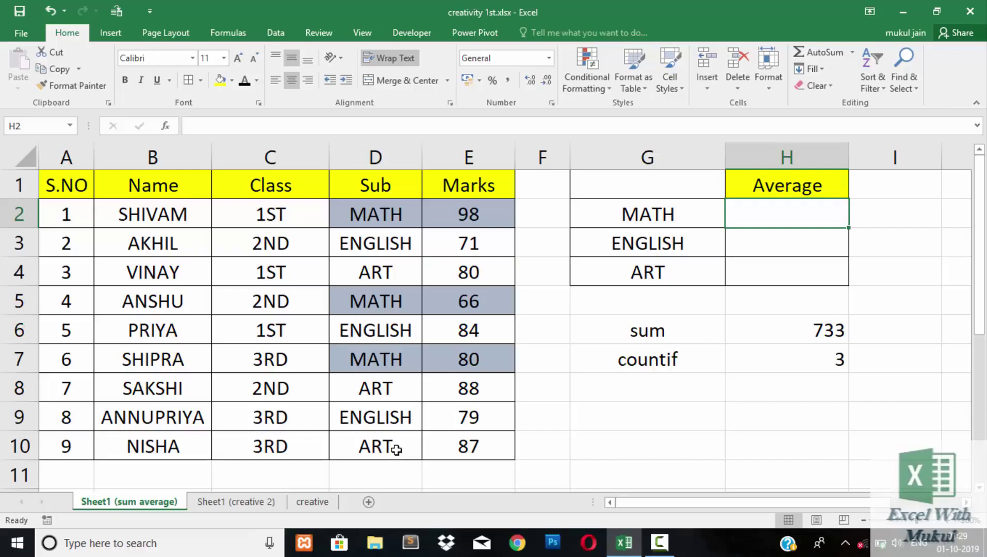
Start H2 with =sum((D2:D10)*(E2:E10)) using the subject and marks ranges.
{"action": "type", "text": "="}
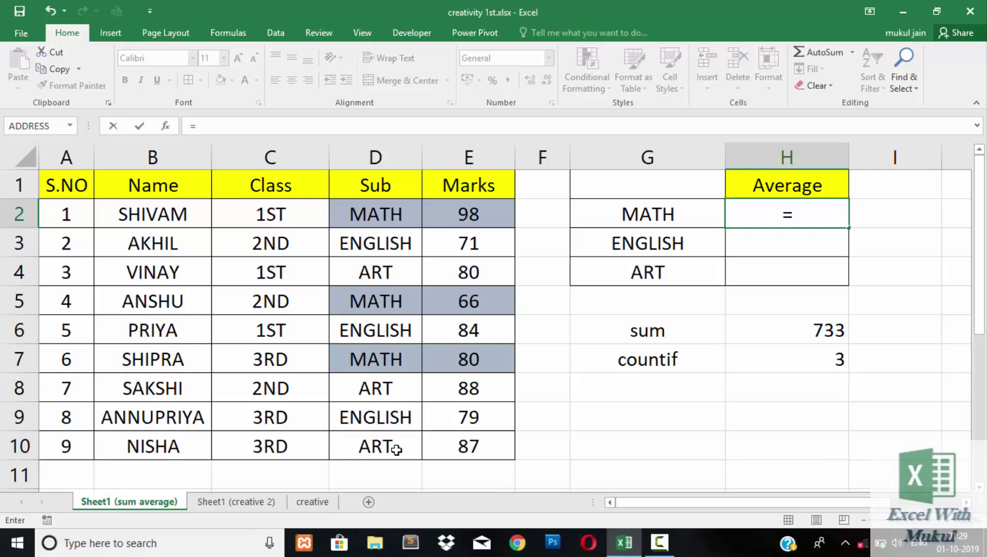
{"action": "type", "text": "sum("}
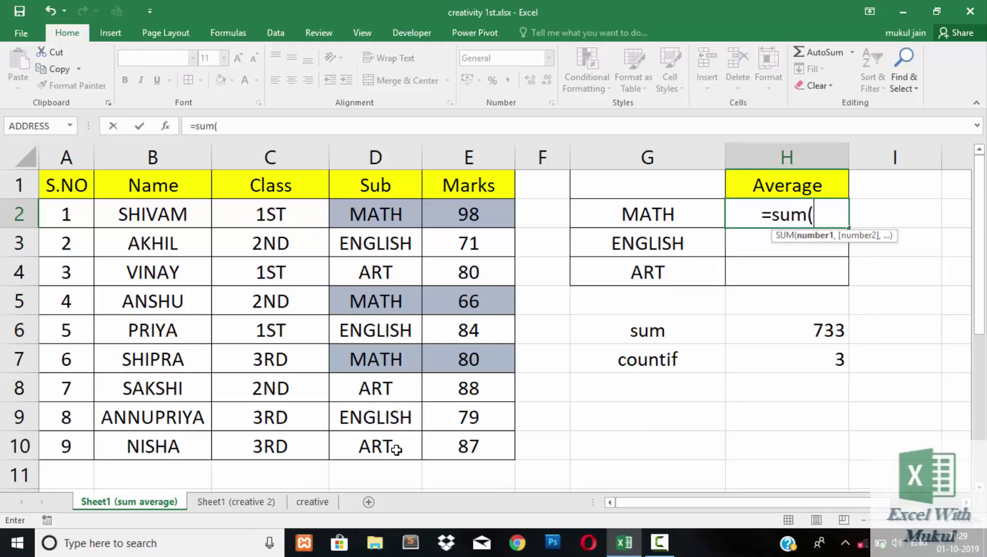
{"action": "type", "text": "("}
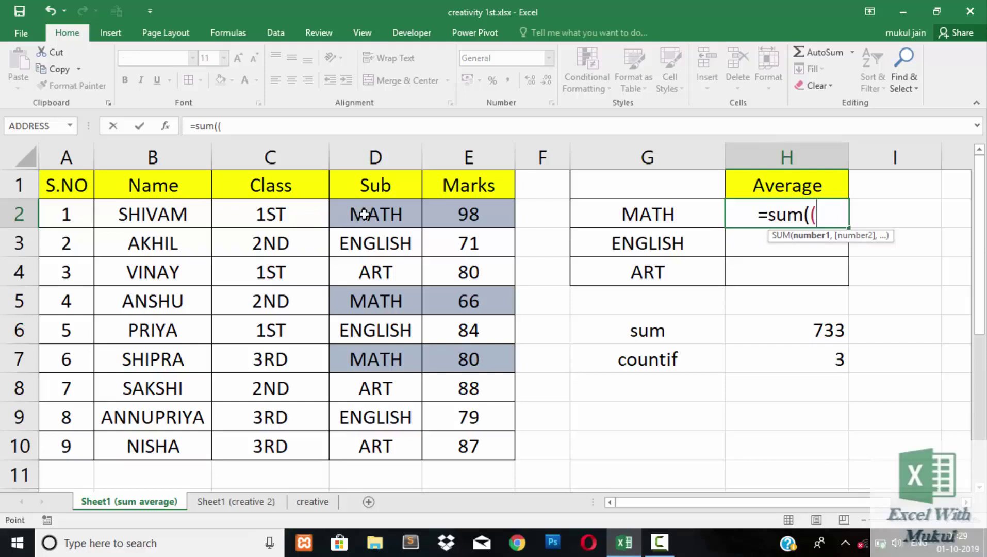
{"action": "left_click_drag", "start_coordinate": [364, 214], "coordinate": [361, 442]}
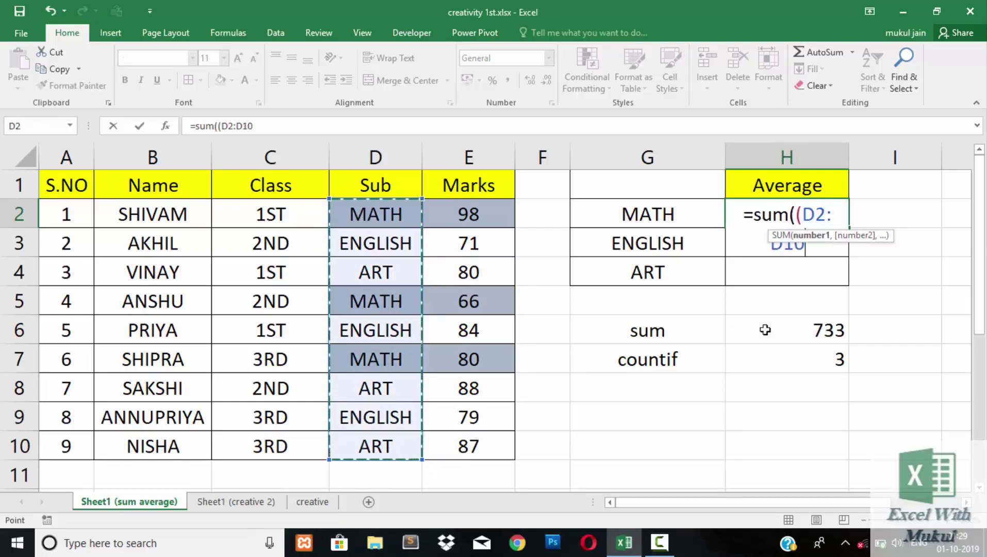
{"action": "left_click_drag", "start_coordinate": [879, 238], "coordinate": [880, 402]}
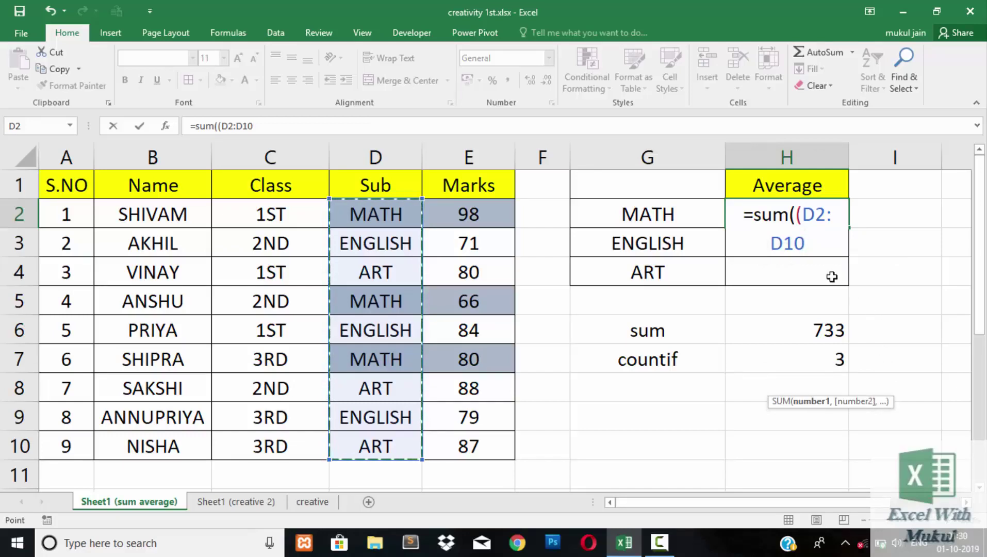
{"action": "type", "text": ")"}
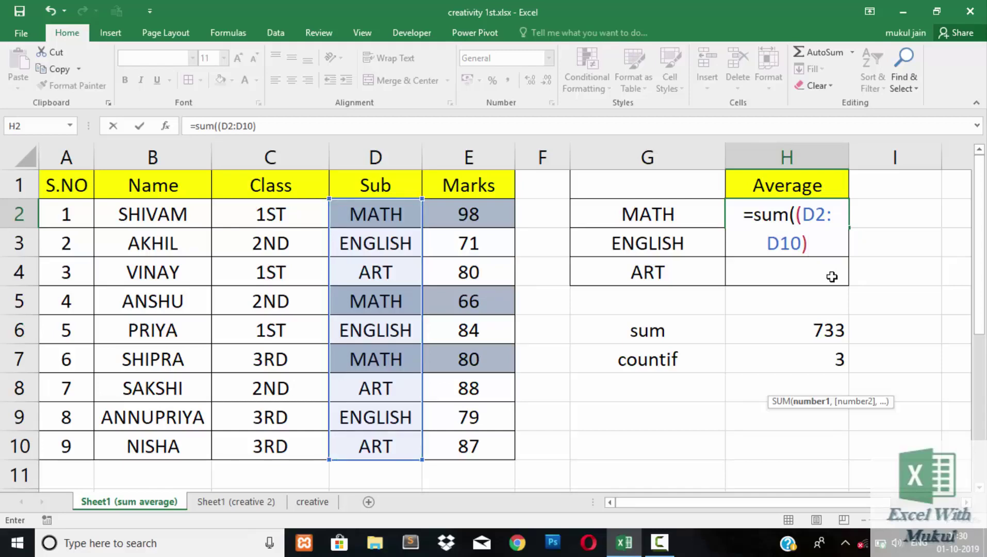
{"action": "type", "text": "*"}
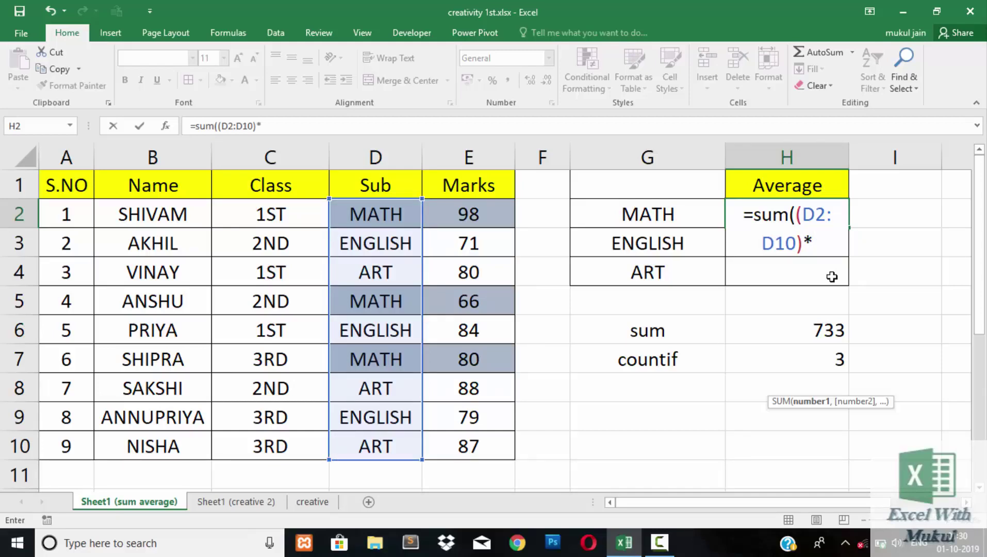
{"action": "type", "text": "("}
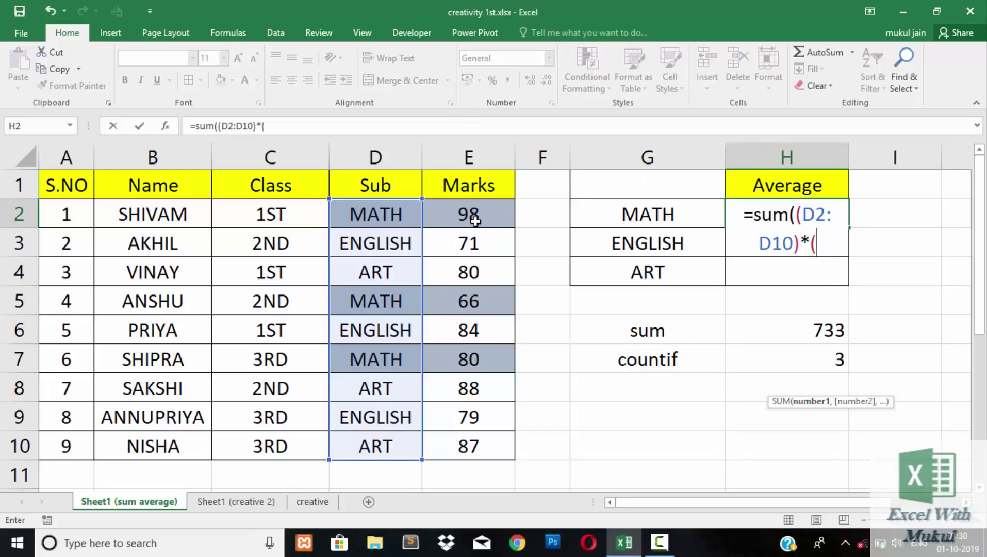
{"action": "left_click_drag", "start_coordinate": [469, 216], "coordinate": [476, 436]}
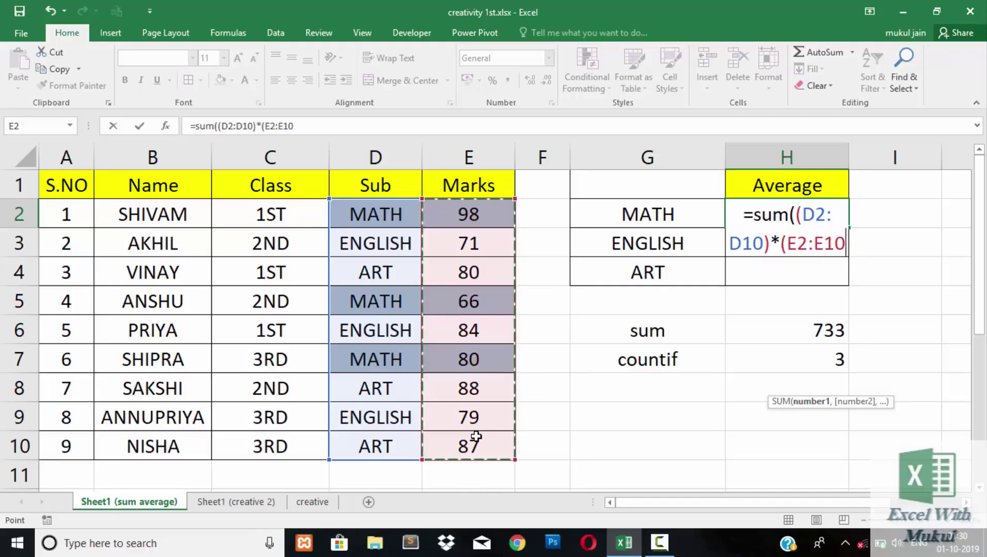
{"action": "type", "text": ")"}
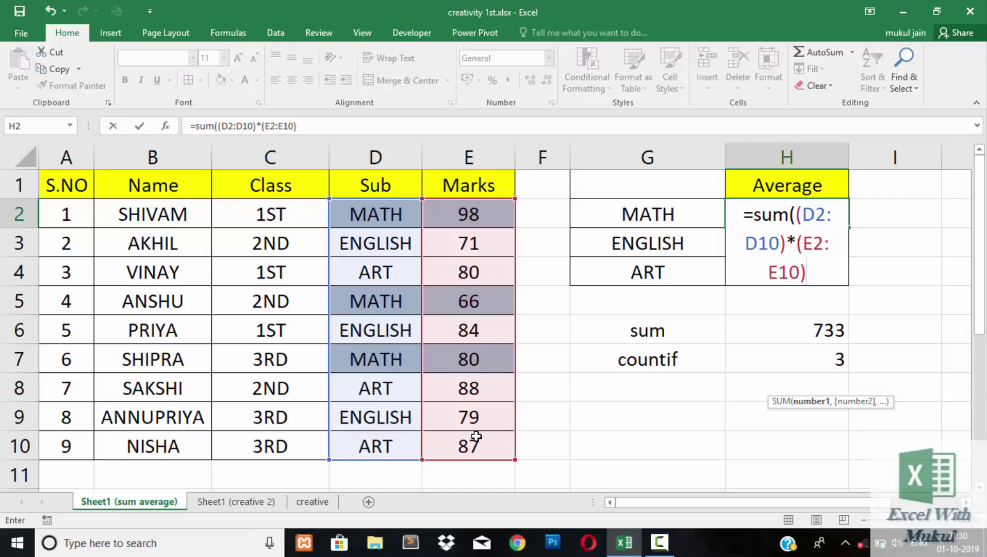
Add the =G2 comparison so the sum only totals marks for the MATH subject.
{"action": "left_click", "coordinate": [783, 242]}
{"action": "key", "text": "Left"}
{"action": "type", "text": "="}
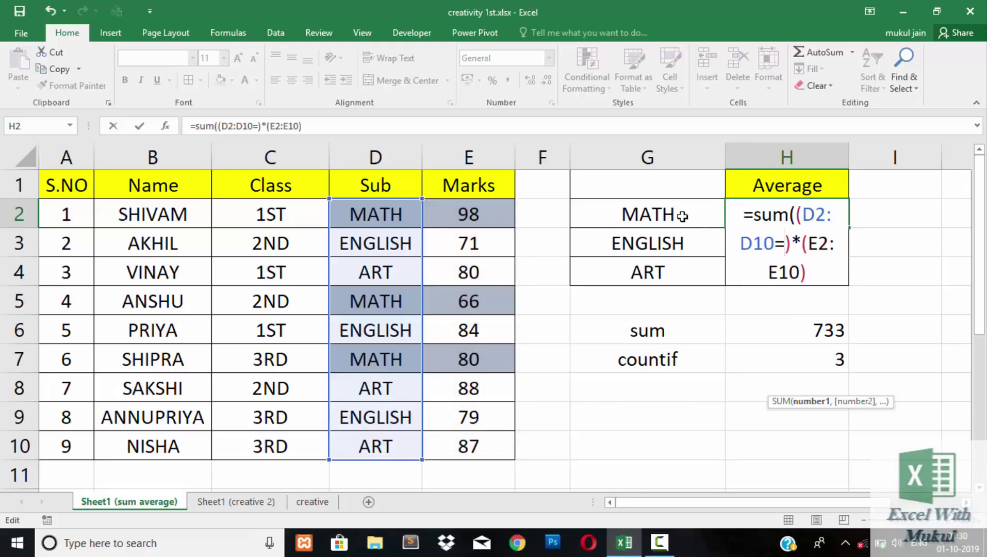
{"action": "left_click", "coordinate": [684, 217]}
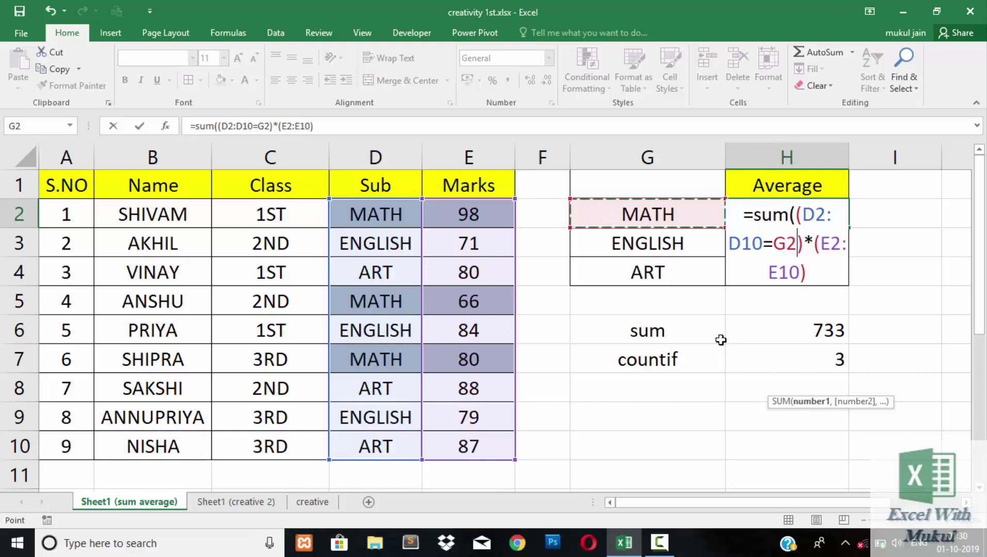
{"action": "left_click", "coordinate": [812, 278]}
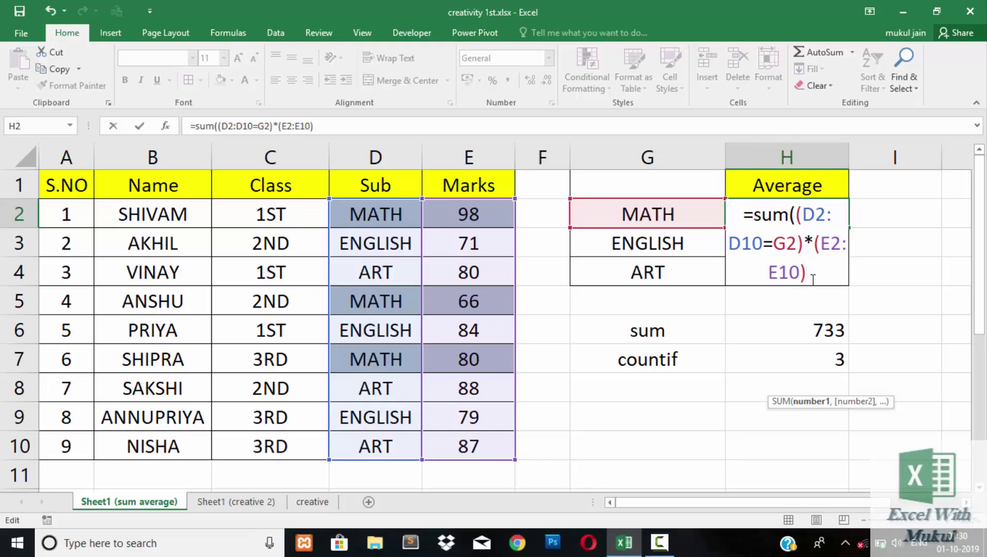
{"action": "type", "text": ")"}
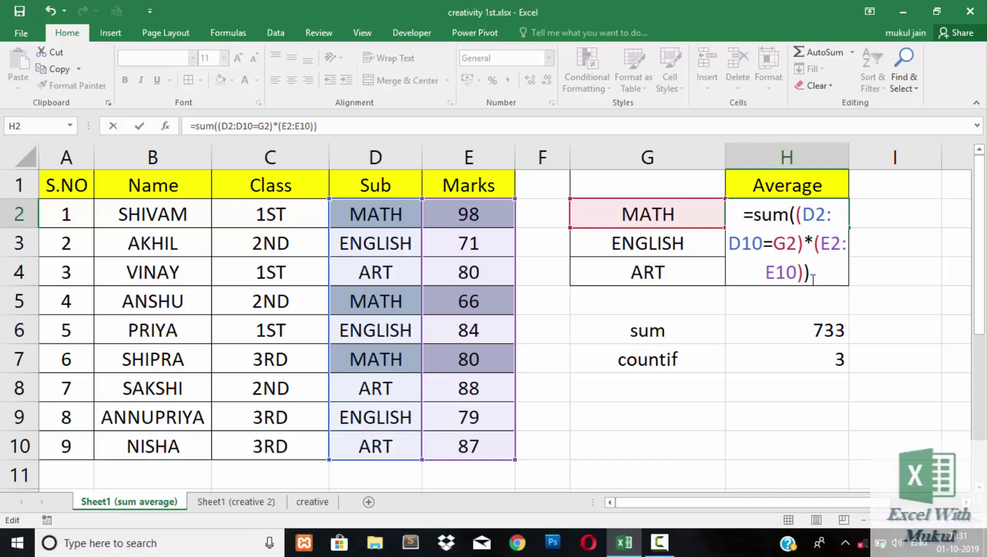
Append /countif(D2:D10,G2) to the H2 formula to divide by the MATH count.
{"action": "type", "text": "/"}
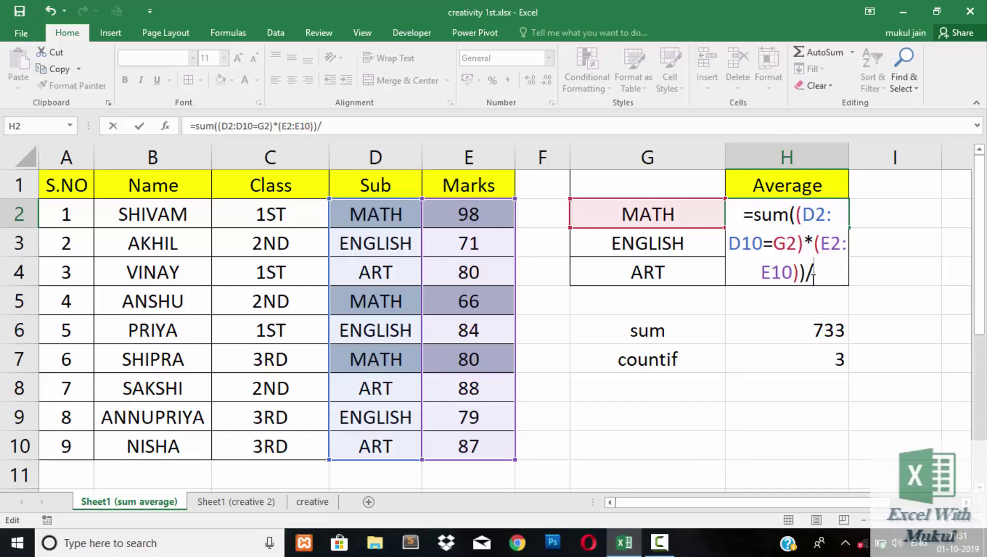
{"action": "type", "text": "cou"}
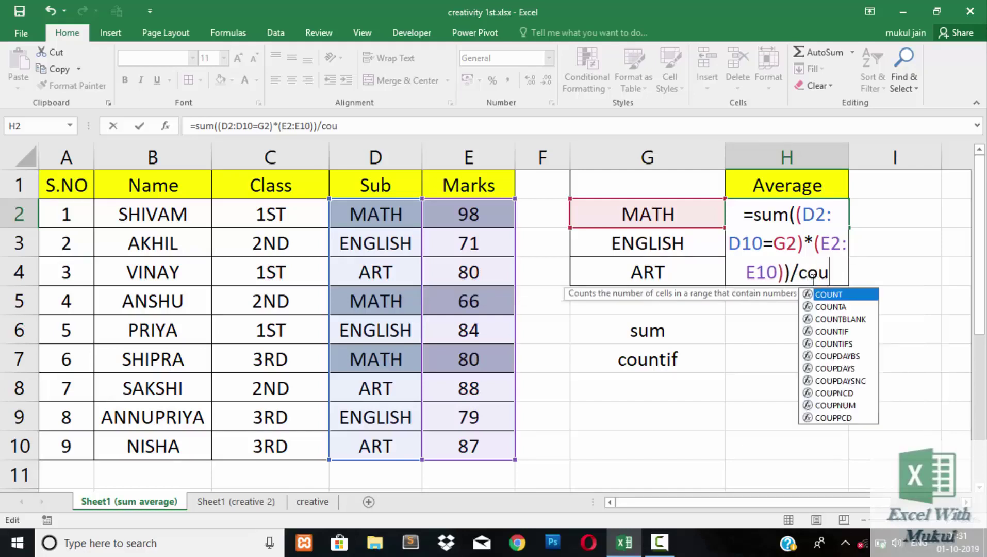
{"action": "type", "text": "ntif"}
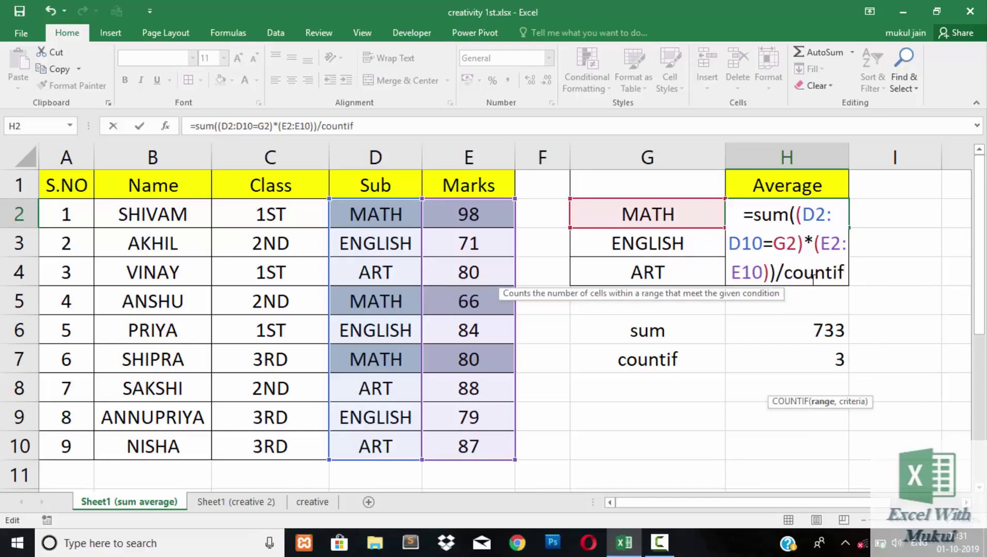
{"action": "type", "text": "("}
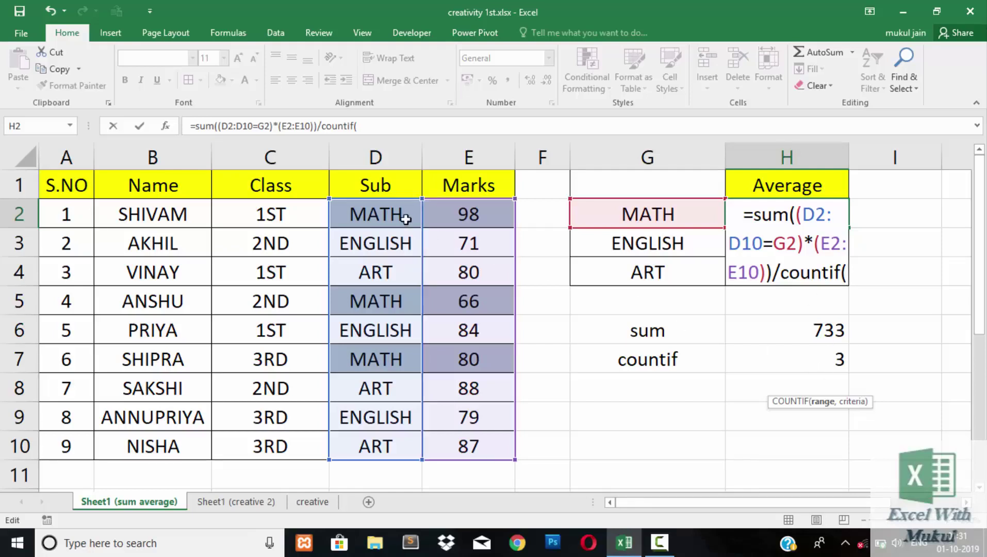
{"action": "mouse_move", "coordinate": [392, 214]}
{"action": "left_mouse_down"}
{"action": "mouse_move", "coordinate": [396, 348]}
{"action": "mouse_move", "coordinate": [381, 438]}
{"action": "left_mouse_up"}
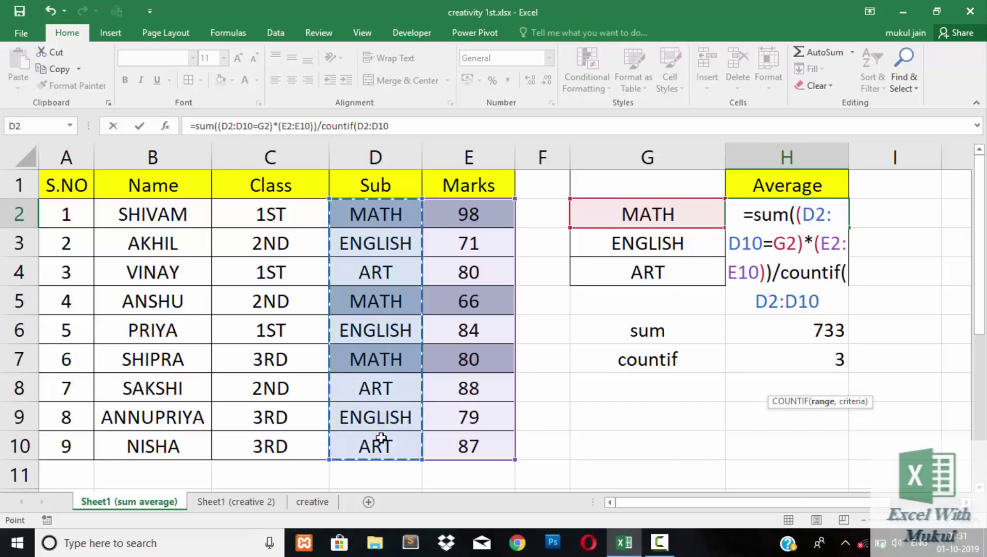
{"action": "type", "text": ","}
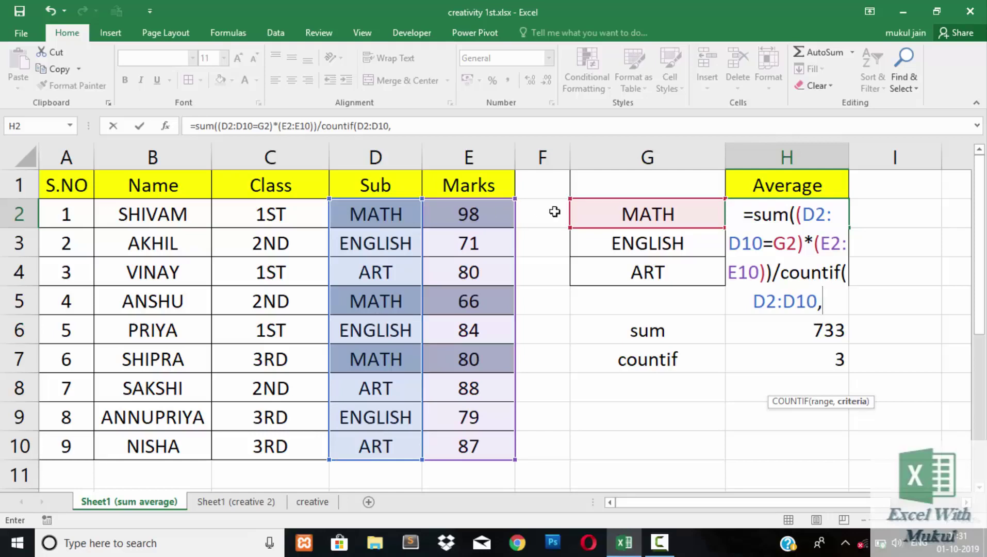
{"action": "left_click", "coordinate": [619, 212]}
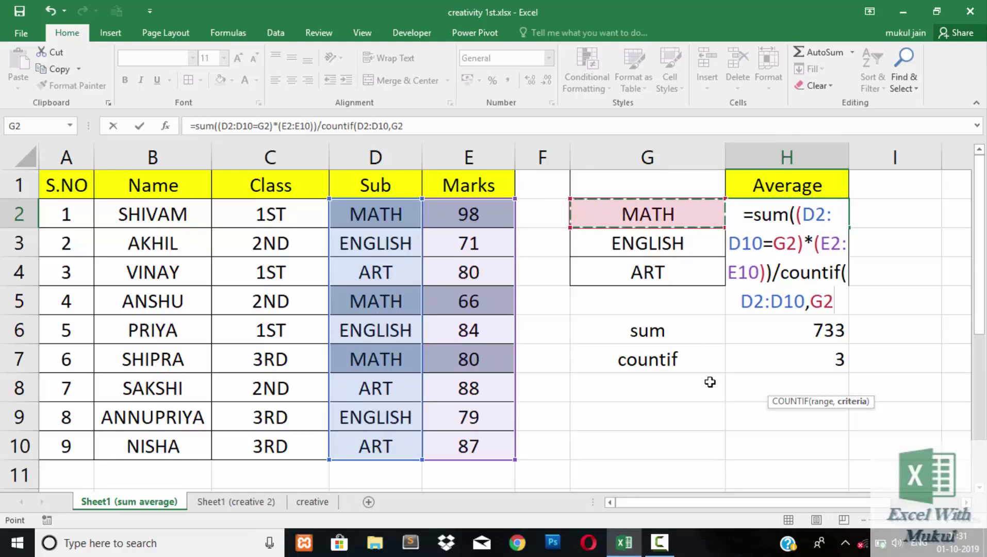
{"action": "type", "text": ")"}
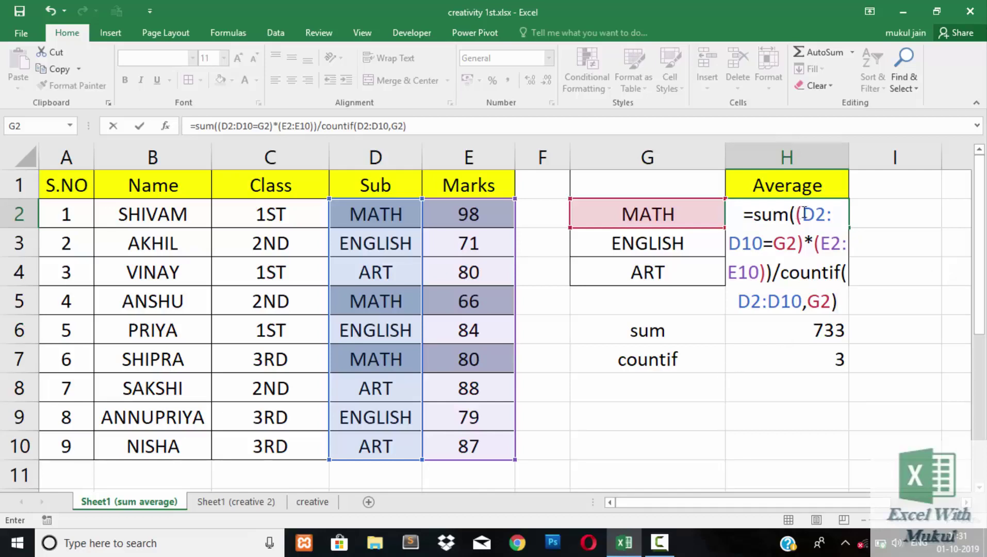
Make the H2 ranges absolute with F4: $D$2:$D$10 twice and $E$2:$E$10.
{"action": "left_click_drag", "start_coordinate": [801, 213], "coordinate": [765, 243]}
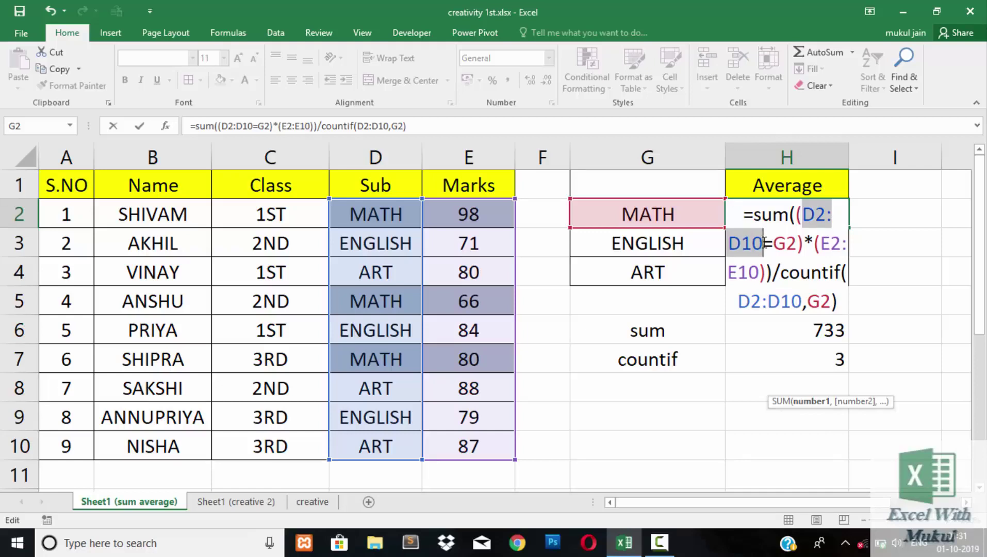
{"action": "key", "text": "F4"}
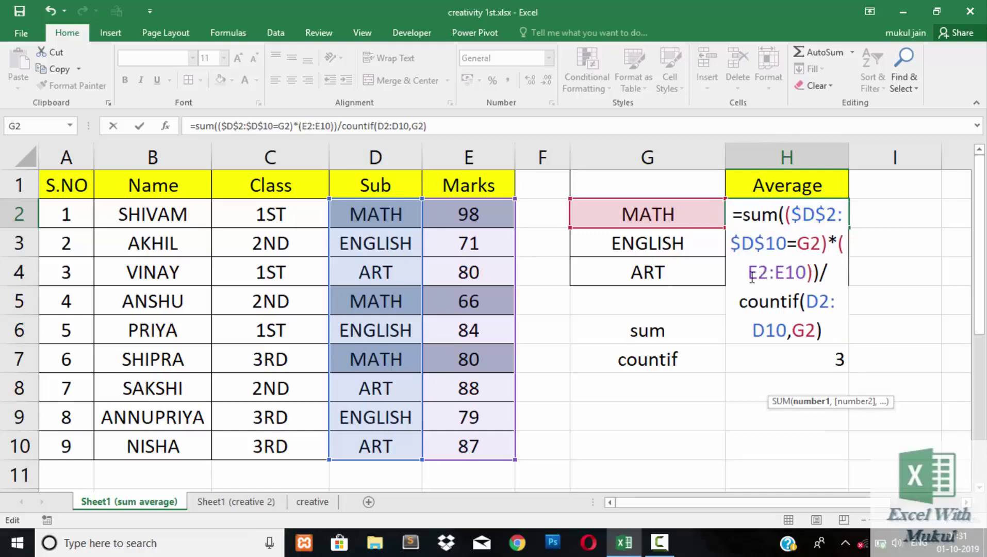
{"action": "left_click_drag", "start_coordinate": [749, 272], "coordinate": [808, 273]}
{"action": "key", "text": "F4"}
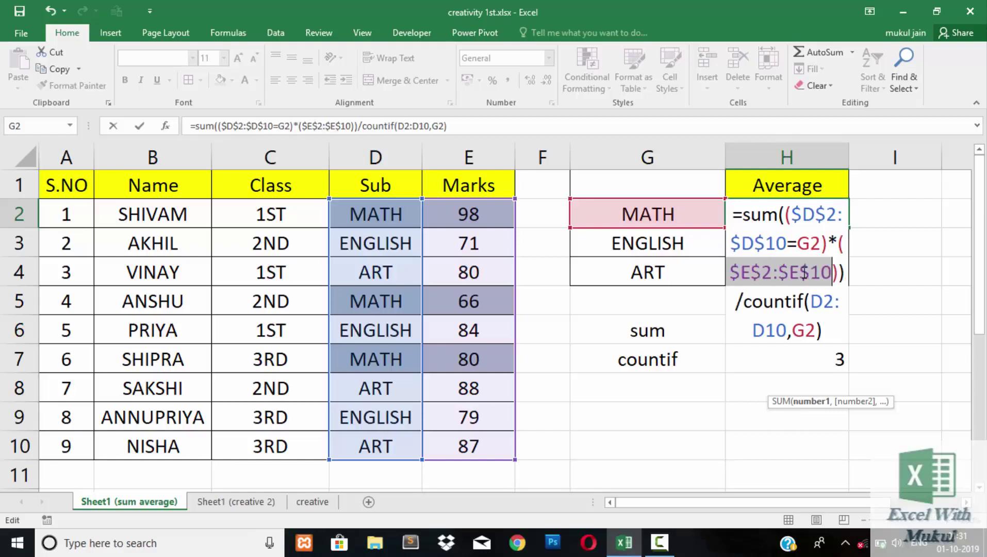
{"action": "left_click", "coordinate": [815, 302]}
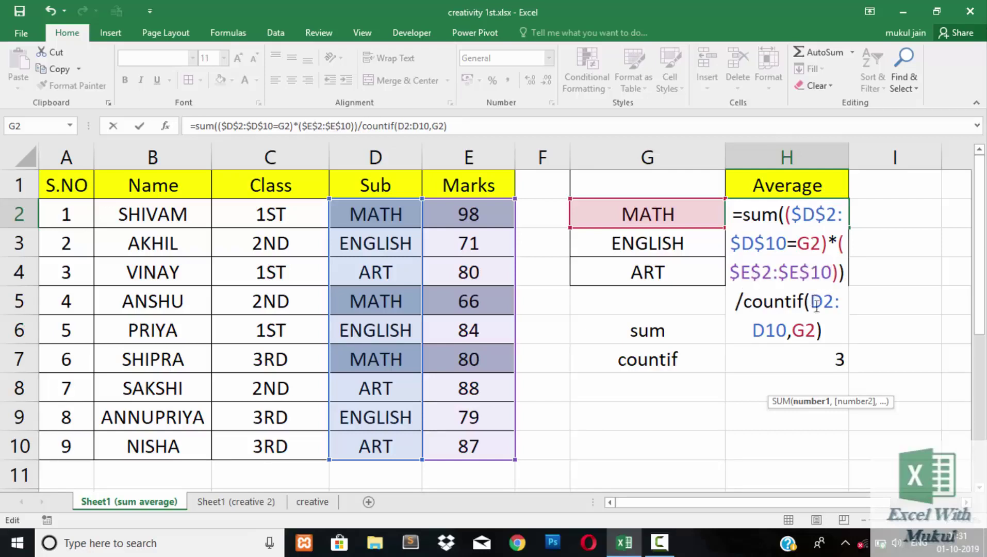
{"action": "left_click_drag", "start_coordinate": [817, 304], "coordinate": [788, 331]}
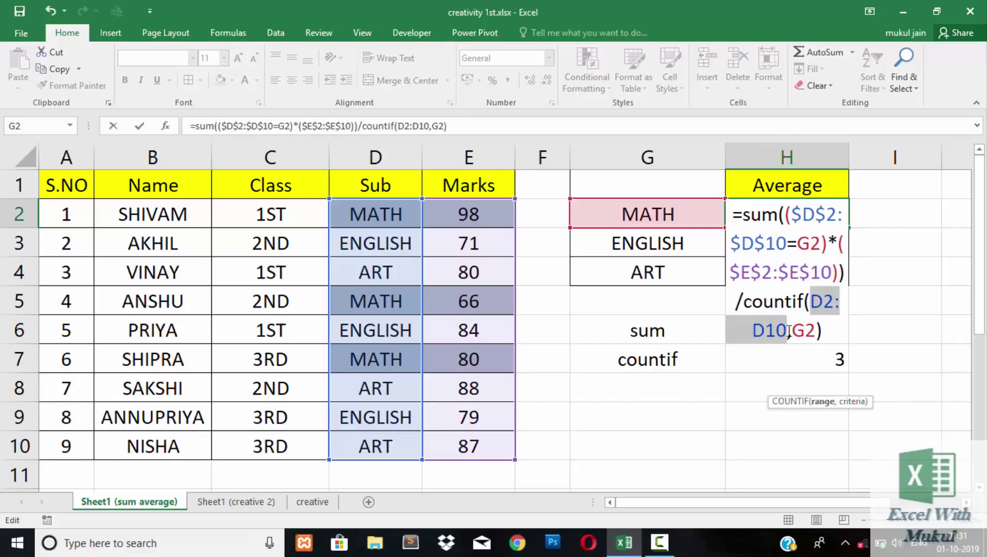
{"action": "key", "text": "F4"}
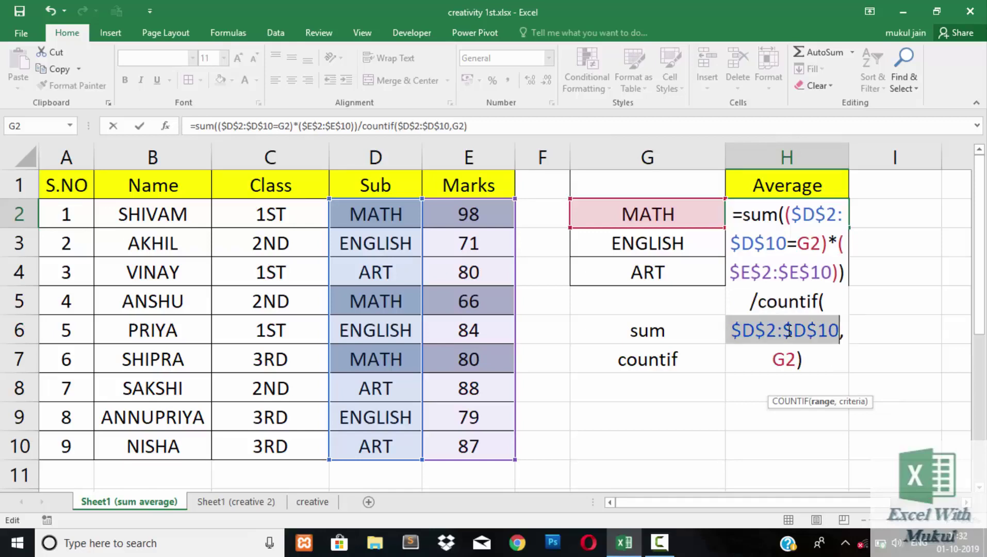
{"action": "left_click", "coordinate": [807, 354]}
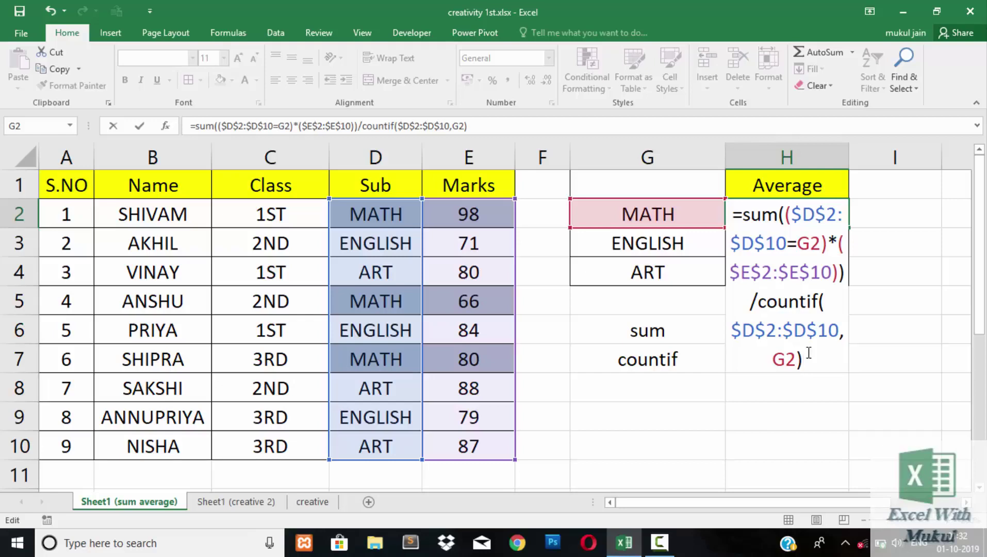
Commit H2 as an array formula and fill to H4: 81.3333333, 78, 85.
{"action": "key", "text": "ctrl+shift+Return"}
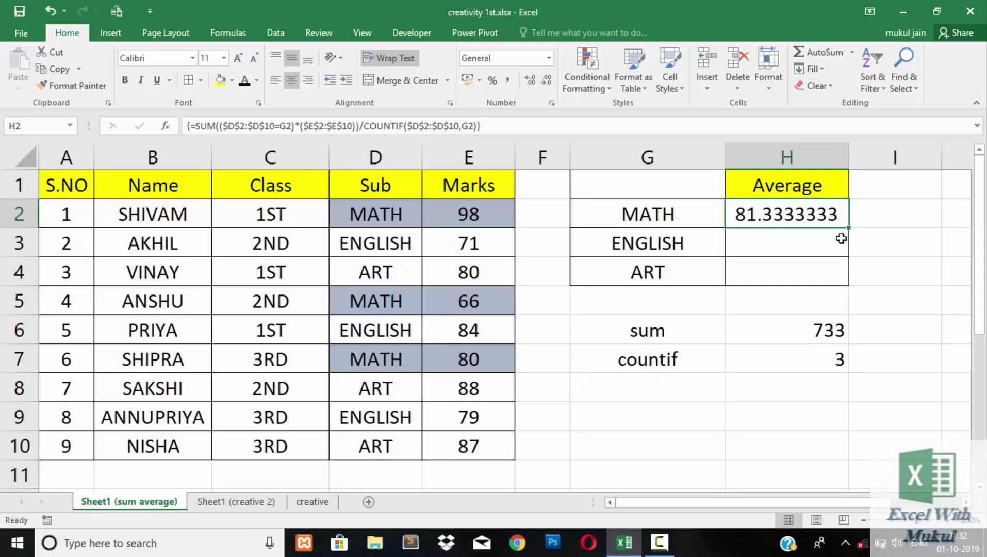
{"action": "left_click_drag", "start_coordinate": [848, 228], "coordinate": [846, 276]}
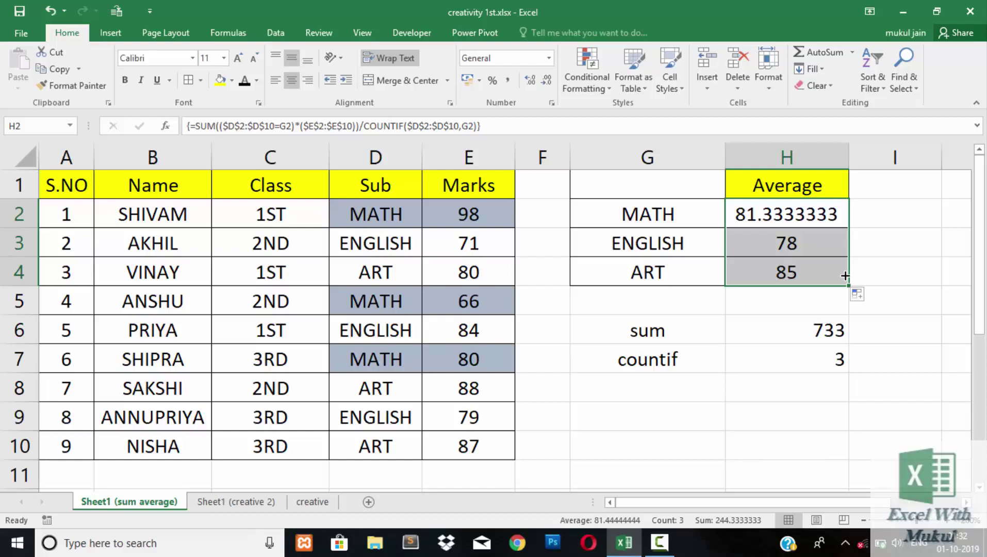
{"action": "key", "text": "Right"}
Enter the manual check =(E3+E6+E9)/3 in I3, showing 78.
{"action": "key", "text": "Down"}
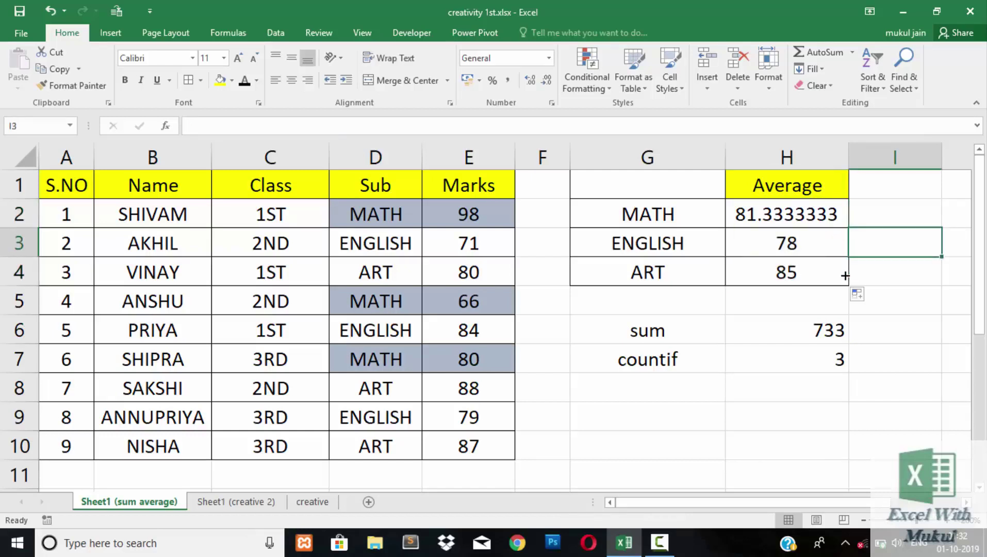
{"action": "type", "text": "="}
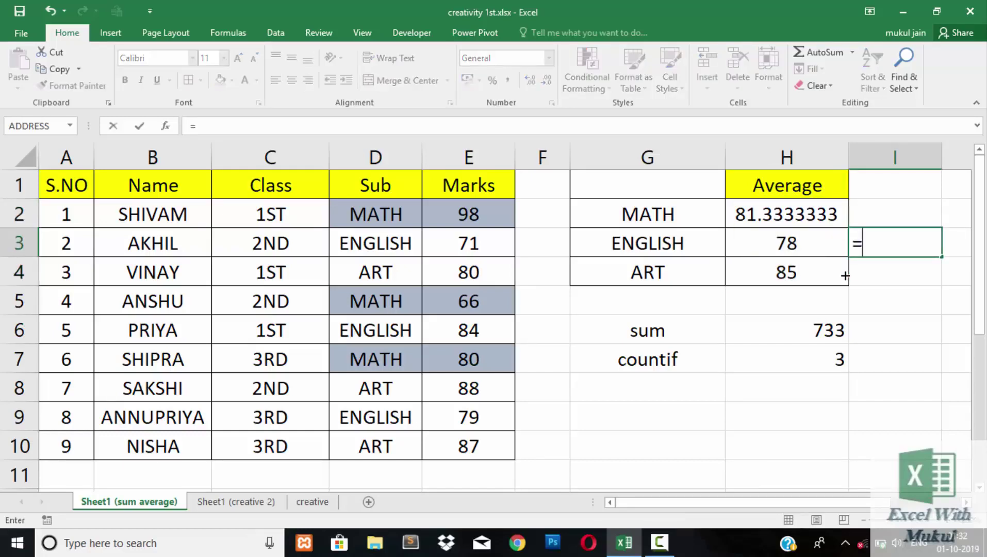
{"action": "type", "text": "("}
{"action": "key", "text": "Left"}
{"action": "key", "text": "Left"}
{"action": "key", "text": "Left"}
{"action": "key", "text": "Left"}
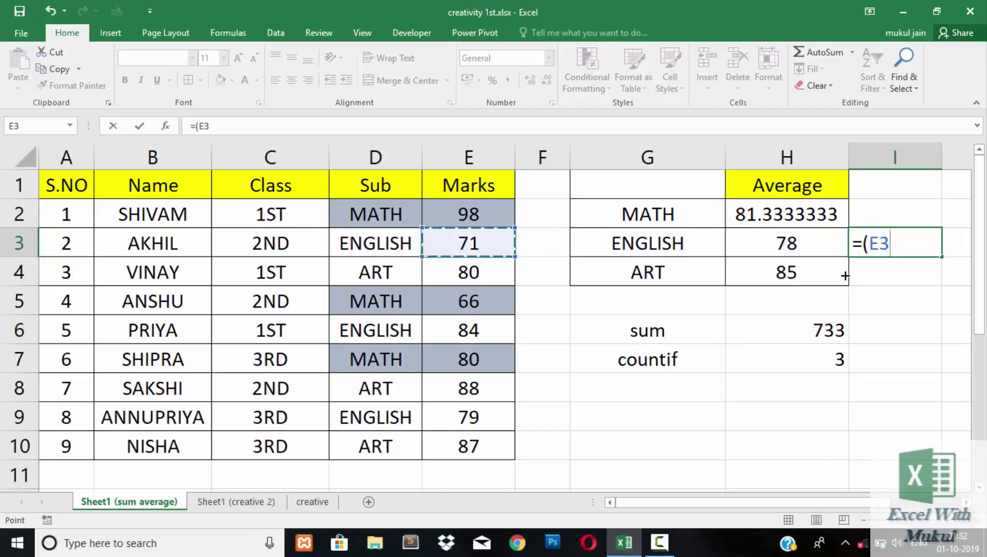
{"action": "type", "text": "+"}
{"action": "key", "text": "Left"}
{"action": "key", "text": "Left"}
{"action": "key", "text": "Left"}
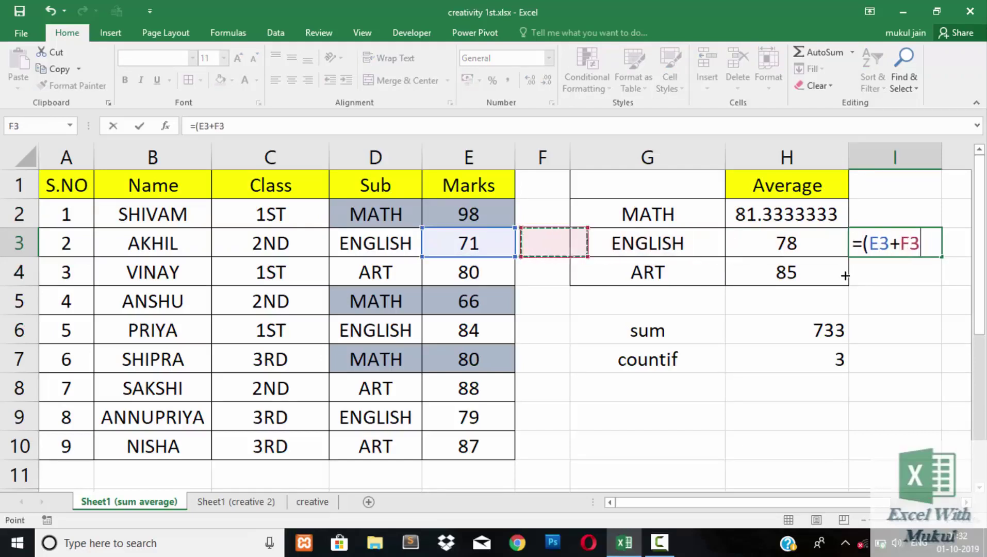
{"action": "key", "text": "Left"}
{"action": "key", "text": "Down"}
{"action": "key", "text": "Down"}
{"action": "key", "text": "Down"}
{"action": "type", "text": "+"}
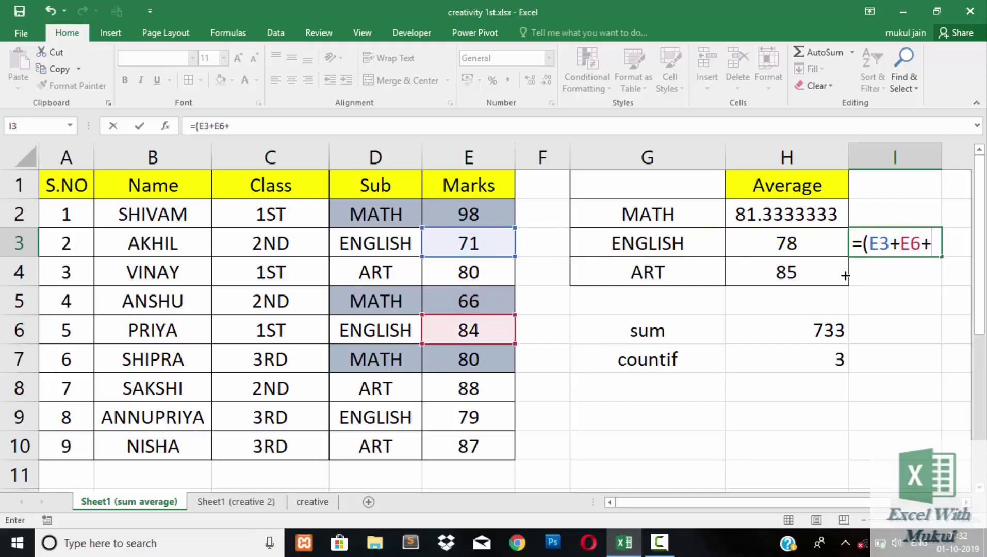
{"action": "key", "text": "Left"}
{"action": "key", "text": "Left"}
{"action": "key", "text": "Left"}
{"action": "key", "text": "Left"}
{"action": "key", "text": "Down"}
{"action": "key", "text": "Down"}
{"action": "key", "text": "Down"}
{"action": "key", "text": "Down"}
{"action": "key", "text": "Down"}
{"action": "key", "text": "Down"}
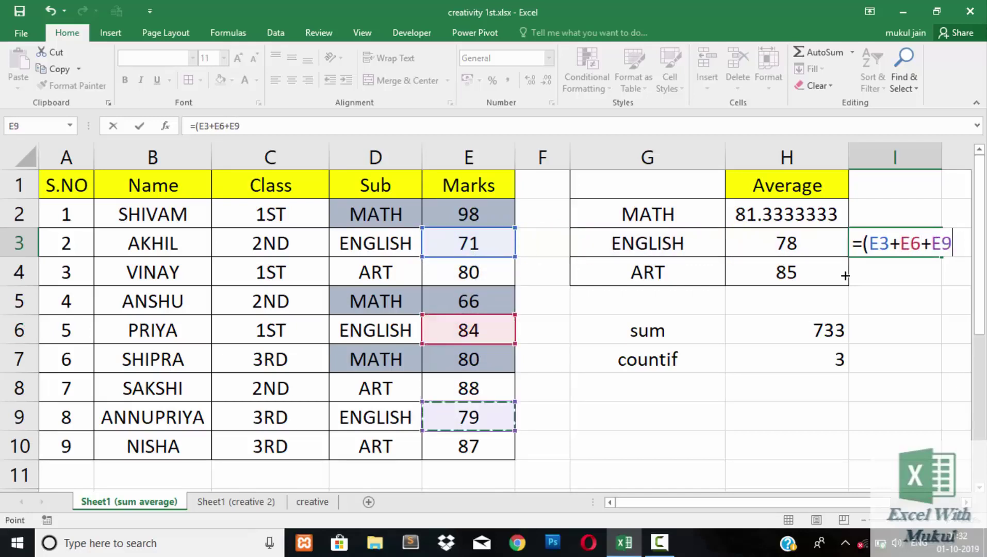
{"action": "type", "text": ")"}
{"action": "type", "text": "/3"}
{"action": "key", "text": "Return"}
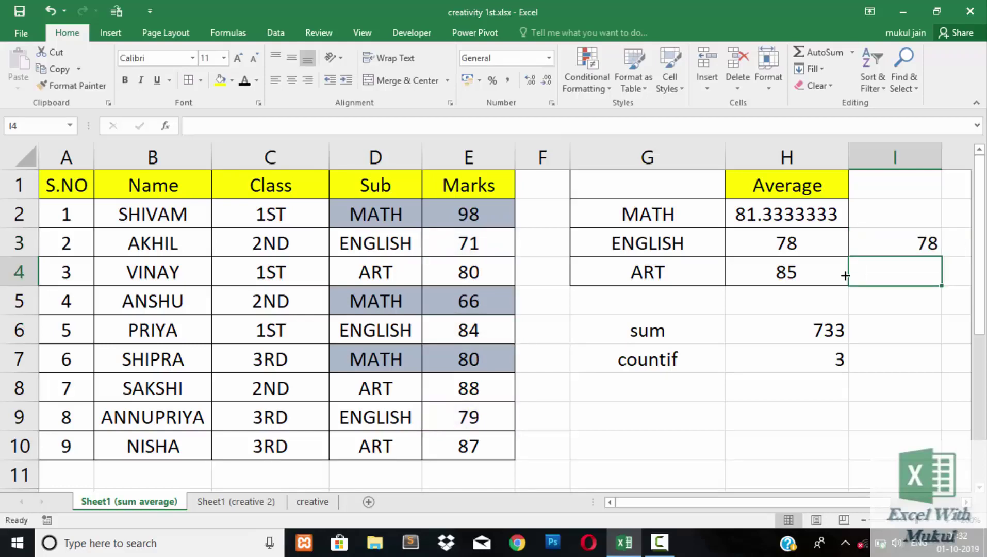
Compare the check with the ENGLISH average in H3 and inspect H4's array formula.
{"action": "key", "text": "Up"}
{"action": "key", "text": "Left"}
{"action": "key", "text": "Down"}
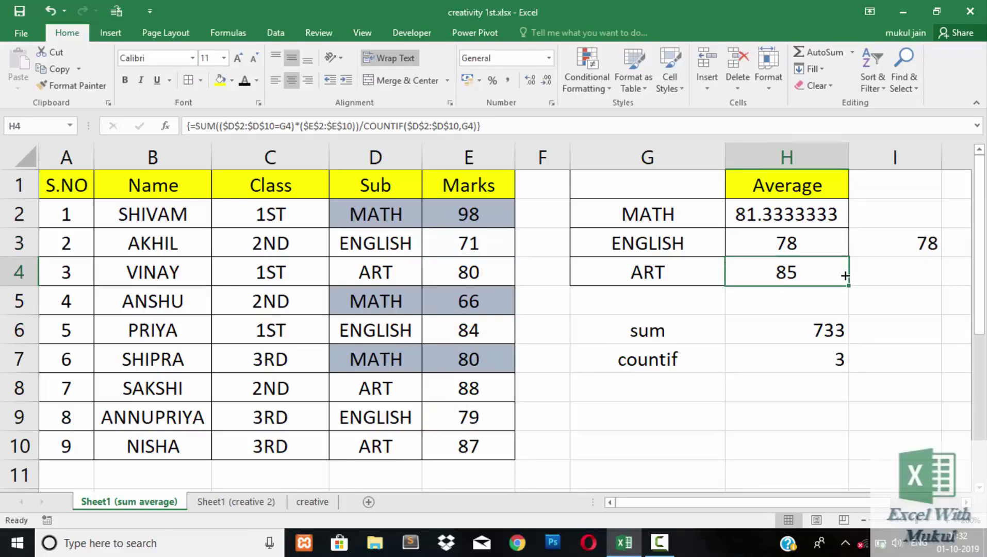